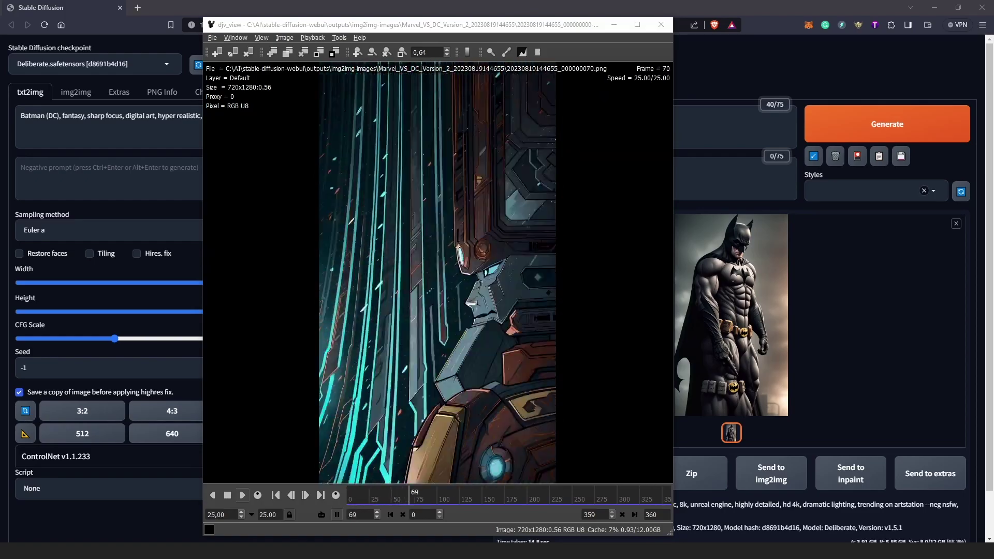
# Move the djv_view player aside while the 360-frame Marvel VS DC render plays, then dismiss it.
pyautogui.moveTo(532, 24); pyautogui.dragTo(705, 23)
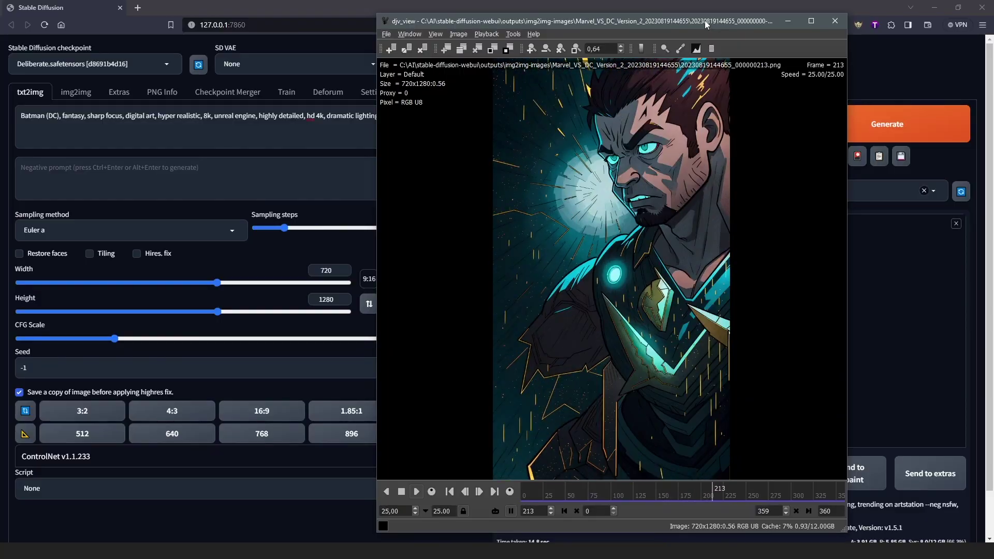
pyautogui.moveTo(704, 20); pyautogui.dragTo(561, 27)
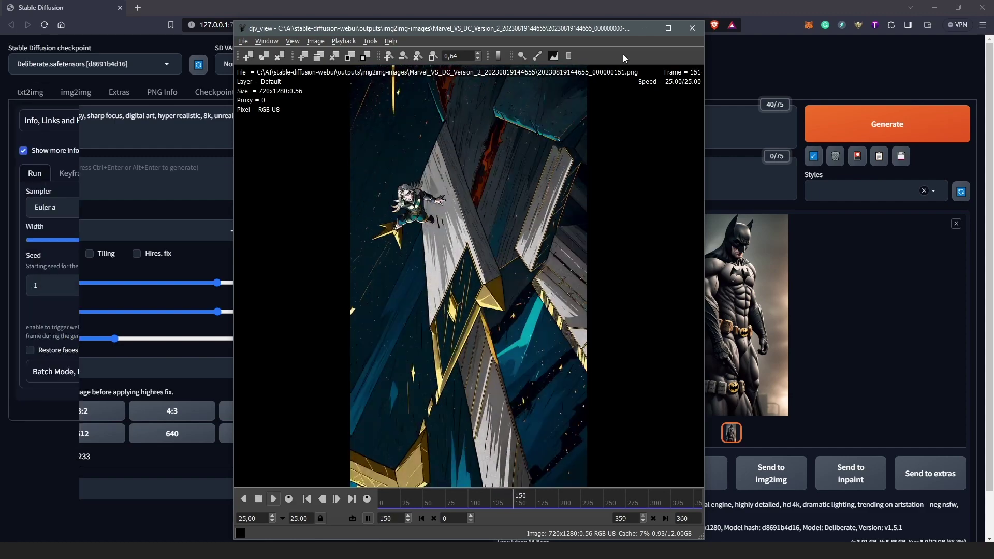
pyautogui.hotkey('alt', 'Tab')
# Check the Prompts and Keyframes motion settings, then go to the Run tab's Settings File field.
pyautogui.click(128, 172)
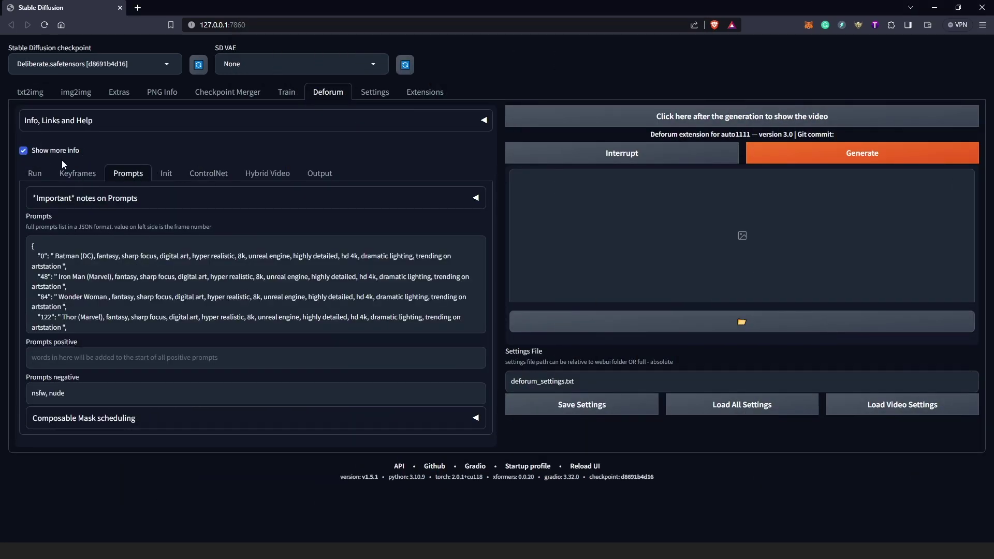
pyautogui.click(79, 174)
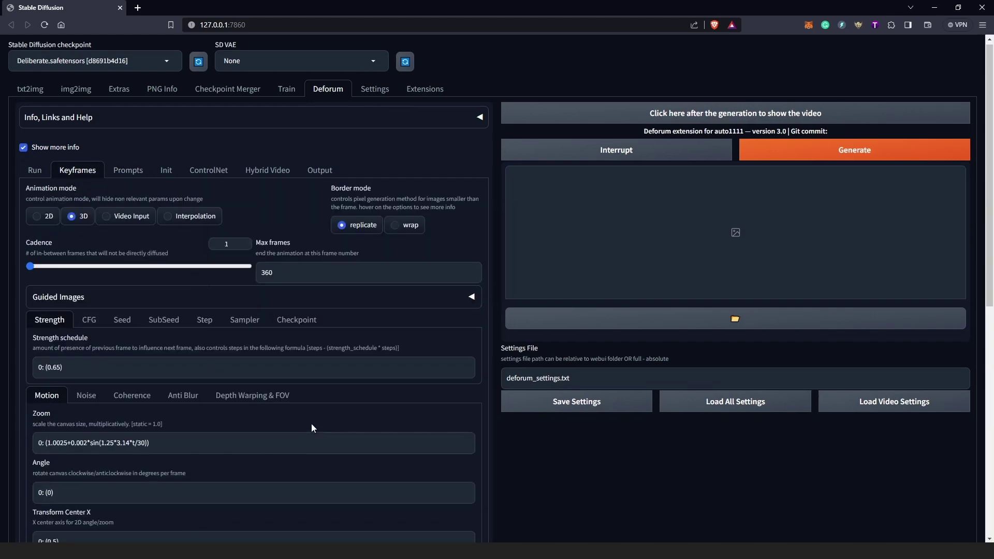
pyautogui.scroll(-4, 343, 405)
pyautogui.scroll(4, 342, 404)
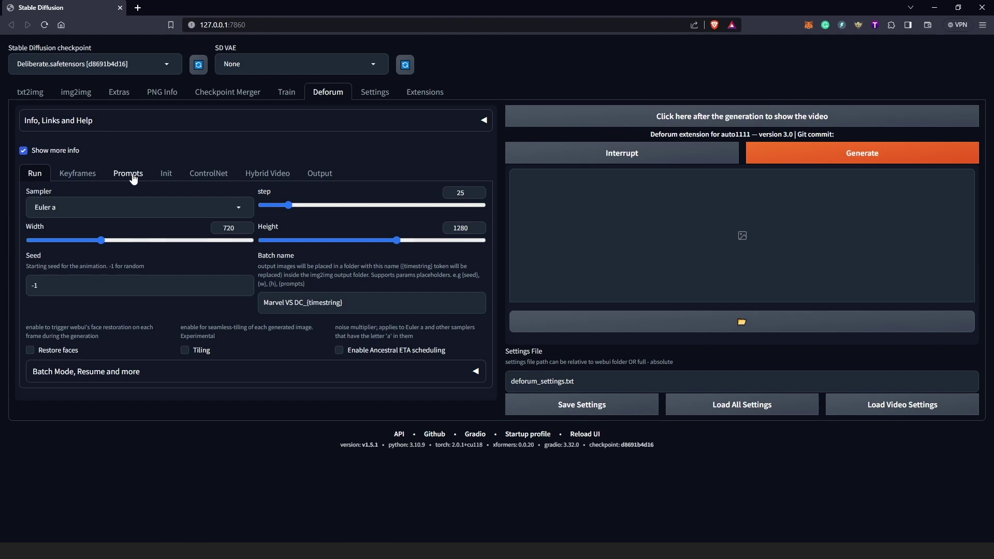
pyautogui.click(566, 383)
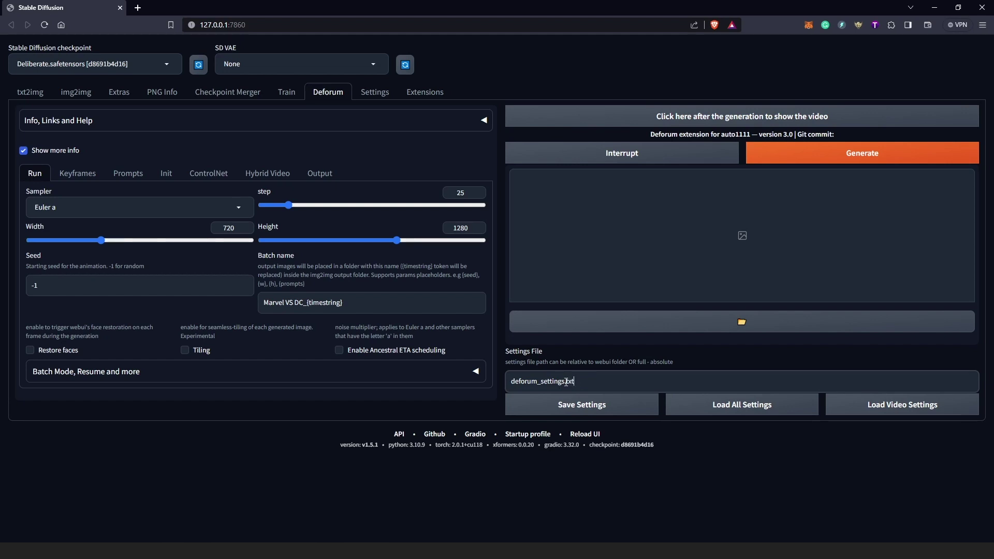
# Replace 'deforum_settings' in the Settings File path with 'Marvel VS DC'.
pyautogui.moveTo(565, 382); pyautogui.dragTo(510, 381)
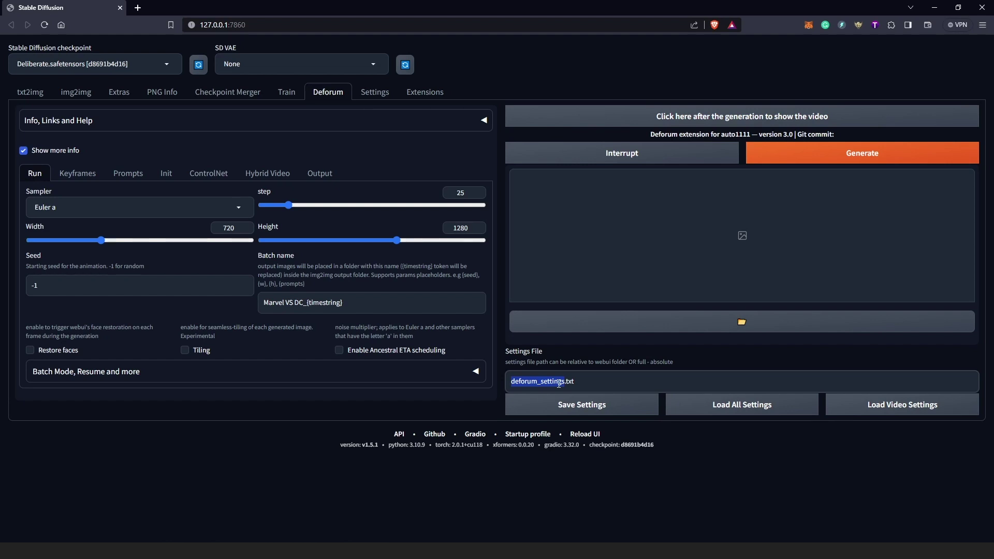
pyautogui.write('Marvel VS DC')
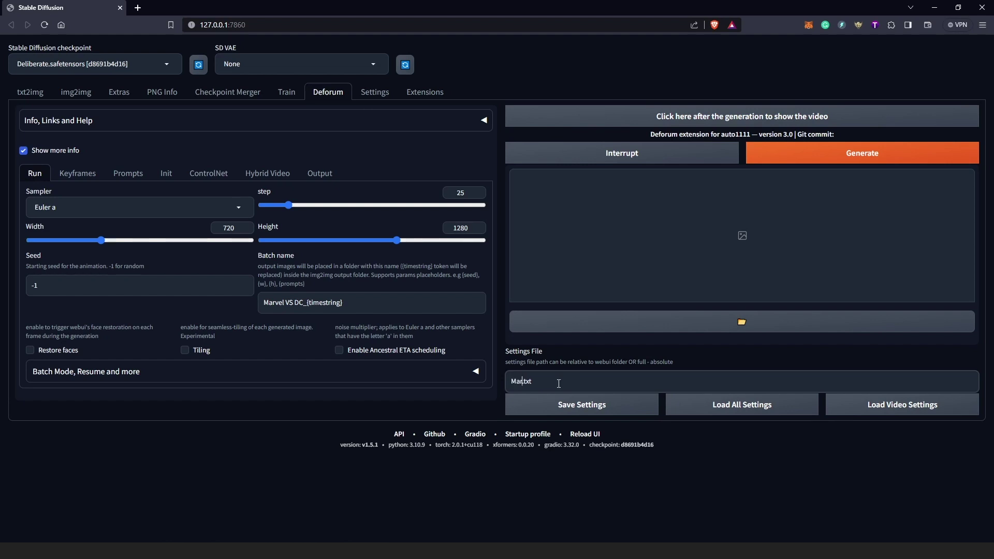
pyautogui.click(633, 496)
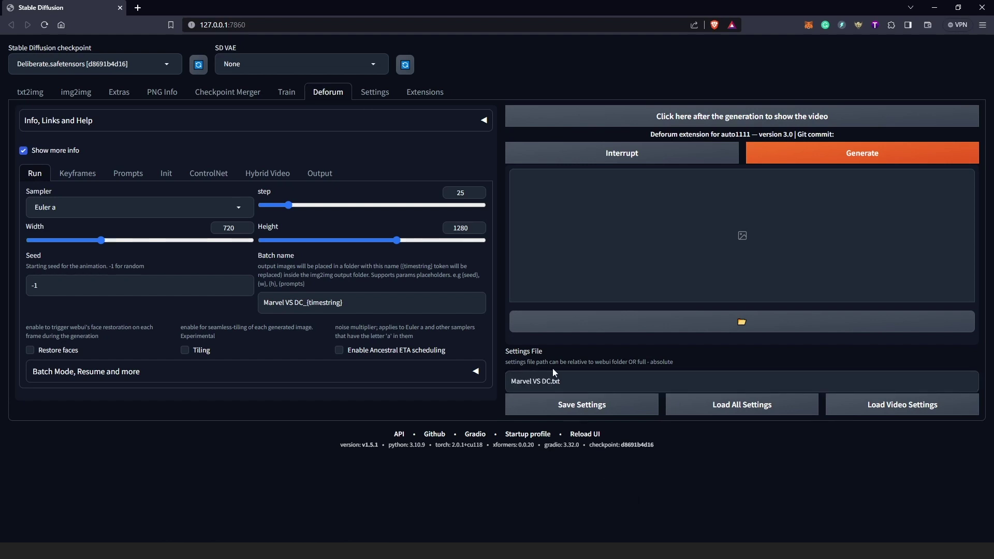
# Review the Prompts, Keyframes, Output and Run tabs, ending back on Prompts.
pyautogui.click(127, 176)
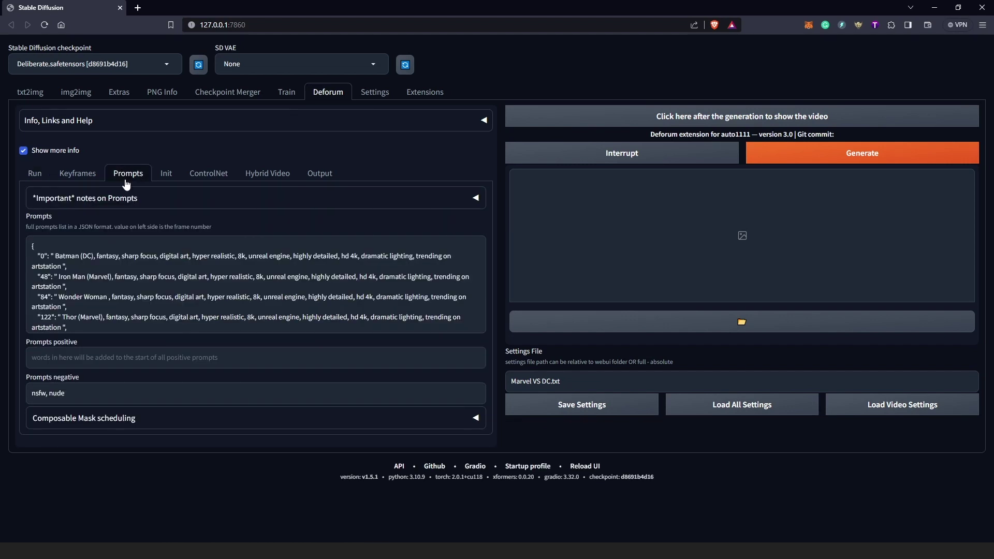
pyautogui.click(78, 173)
pyautogui.scroll(-10, 227, 352)
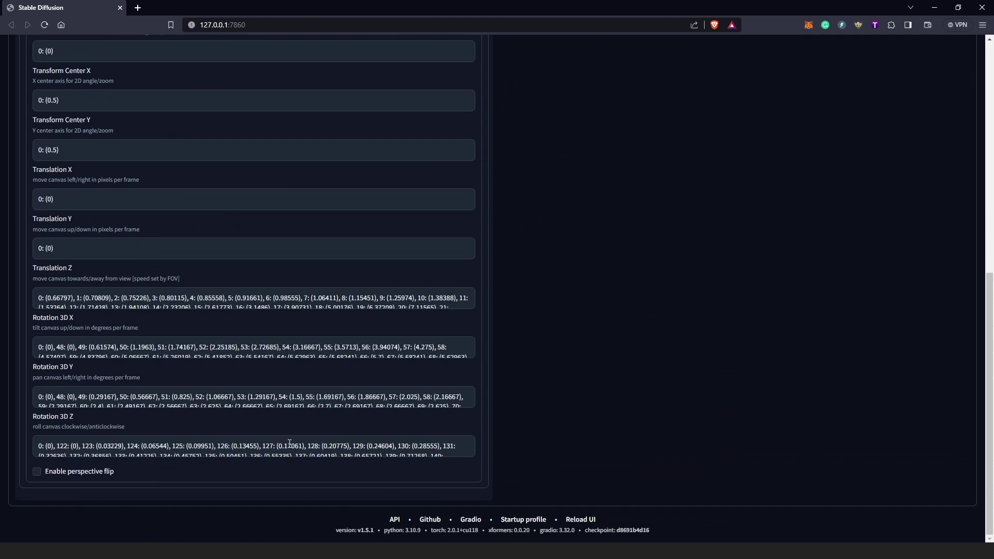
pyautogui.scroll(12, 283, 358)
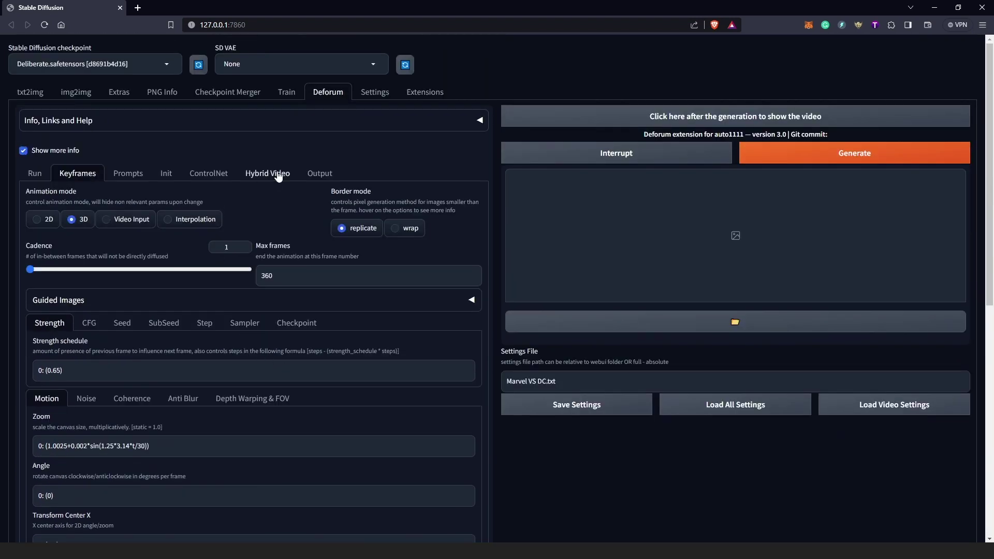
pyautogui.click(322, 178)
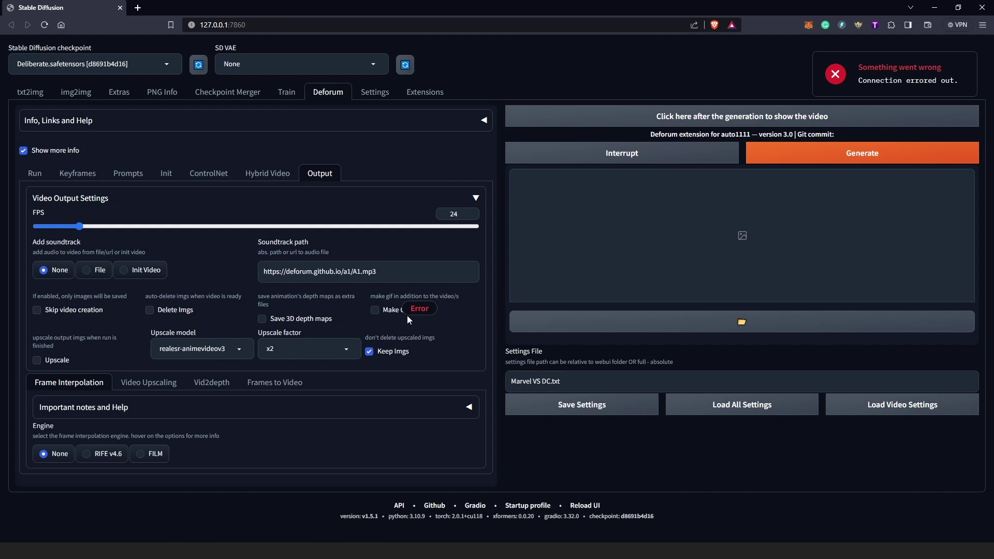
pyautogui.click(34, 173)
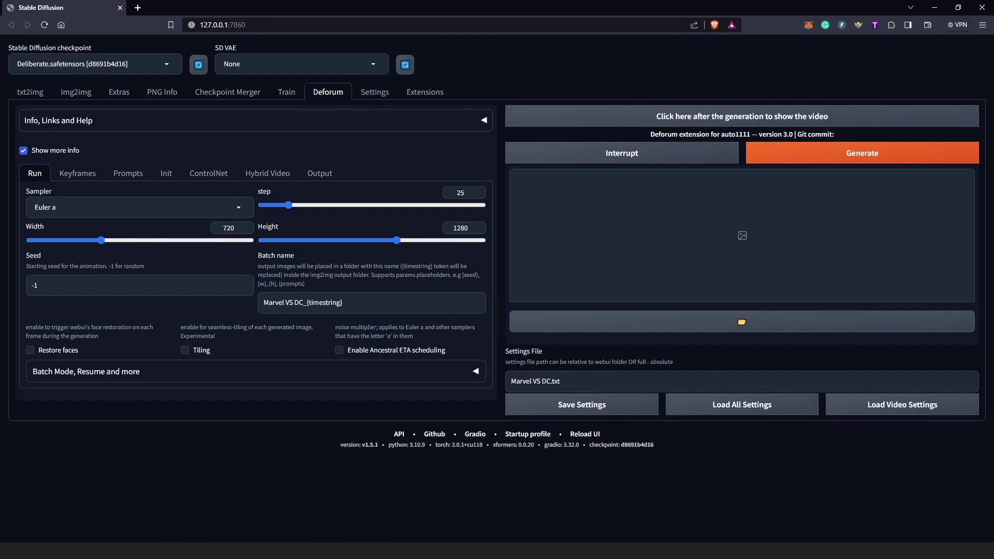
pyautogui.click(128, 173)
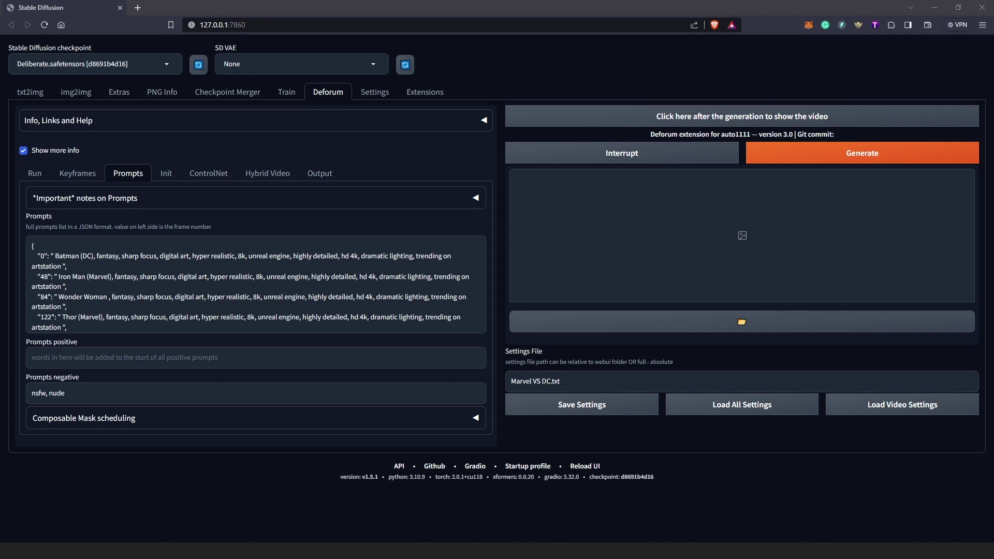
pyautogui.hotkey('alt', 'Tab')
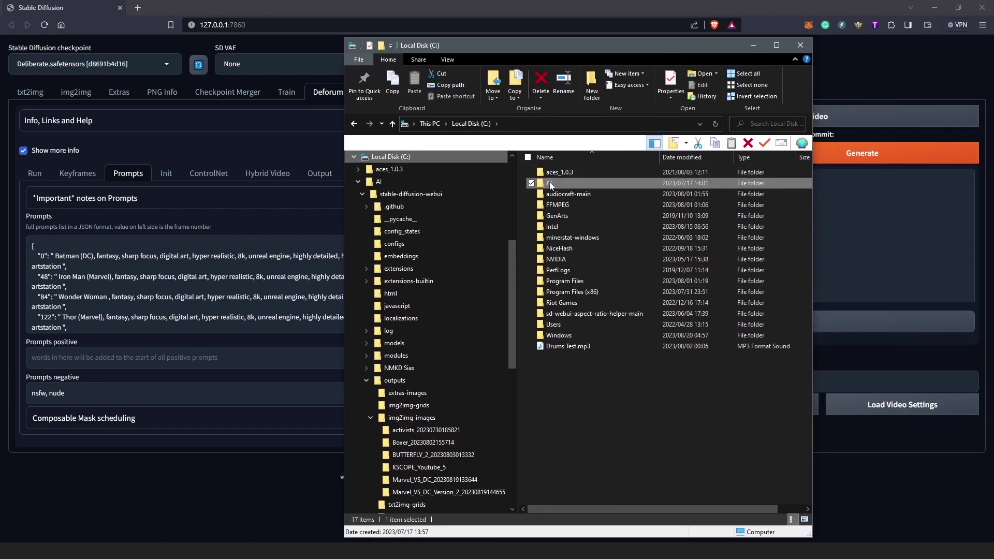
pyautogui.doubleClick(550, 184)
pyautogui.doubleClick(555, 174)
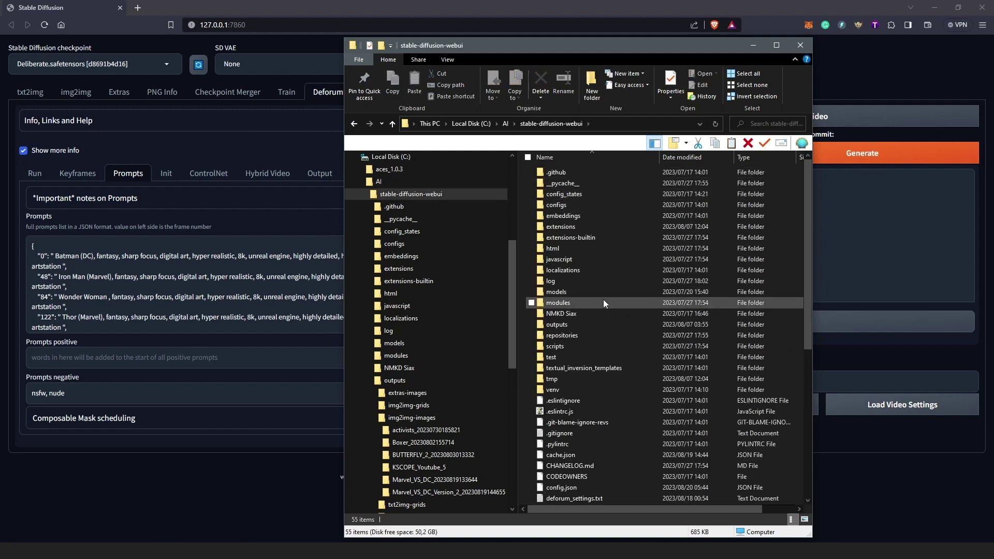
pyautogui.scroll(-4, 603, 299)
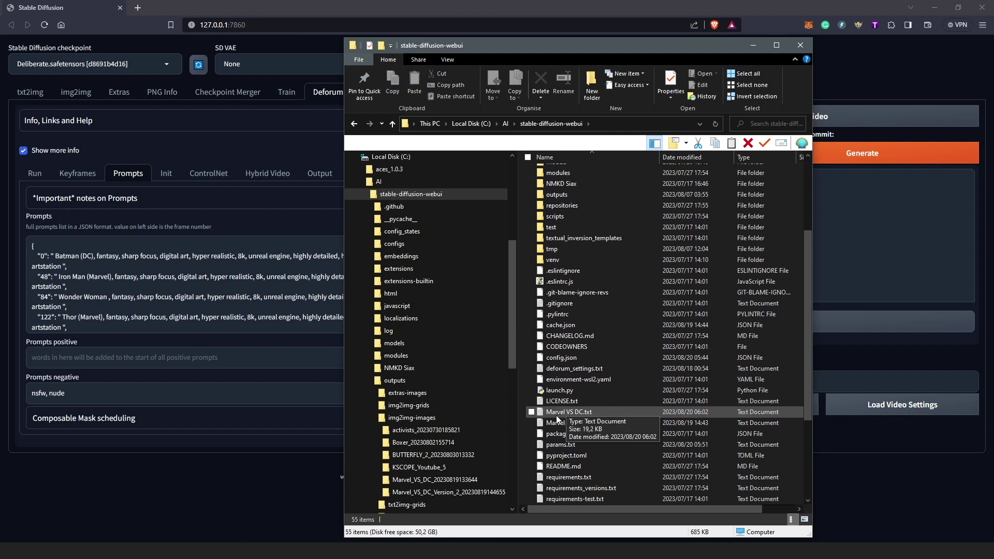
pyautogui.click(574, 414)
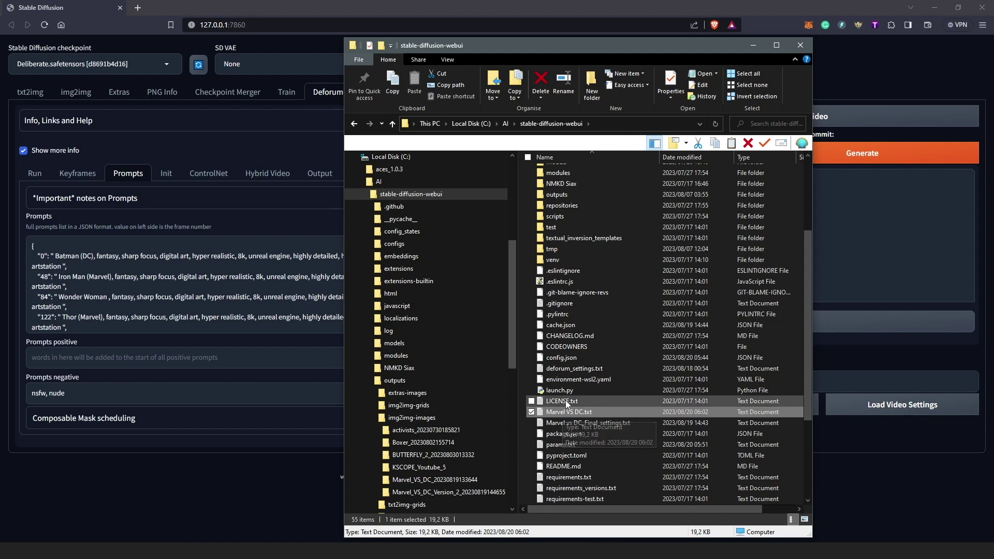
pyautogui.moveTo(631, 51); pyautogui.dragTo(637, 29)
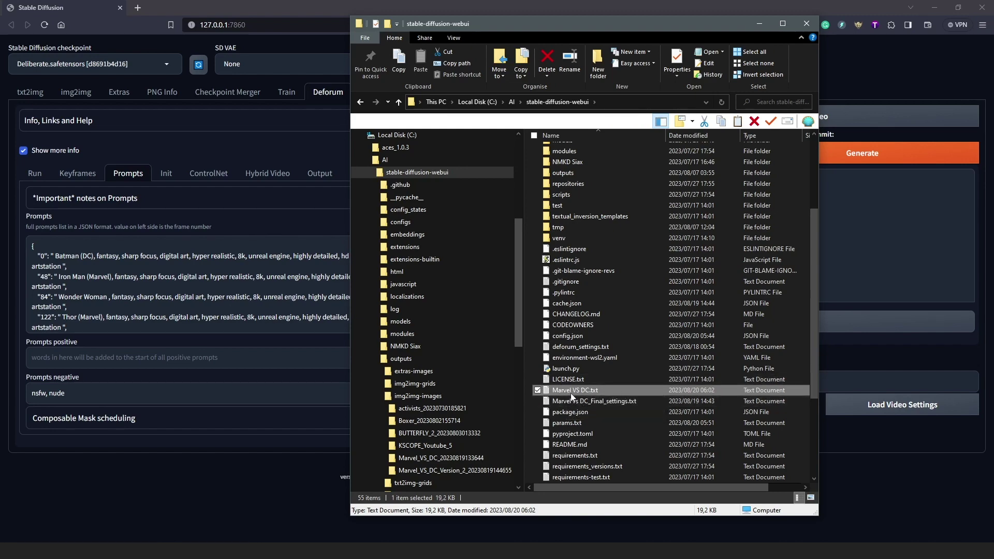
pyautogui.moveTo(602, 30); pyautogui.dragTo(775, 55)
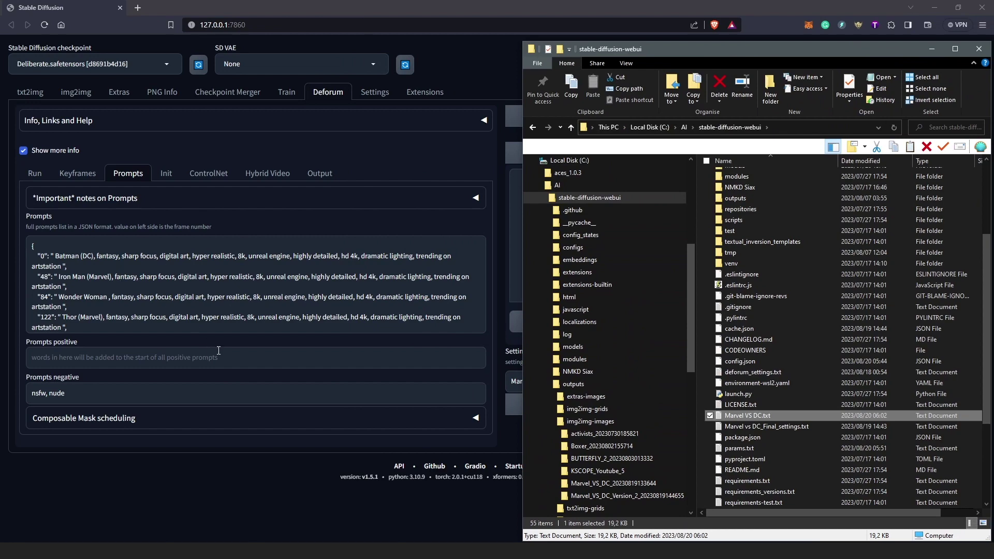
pyautogui.click(247, 348)
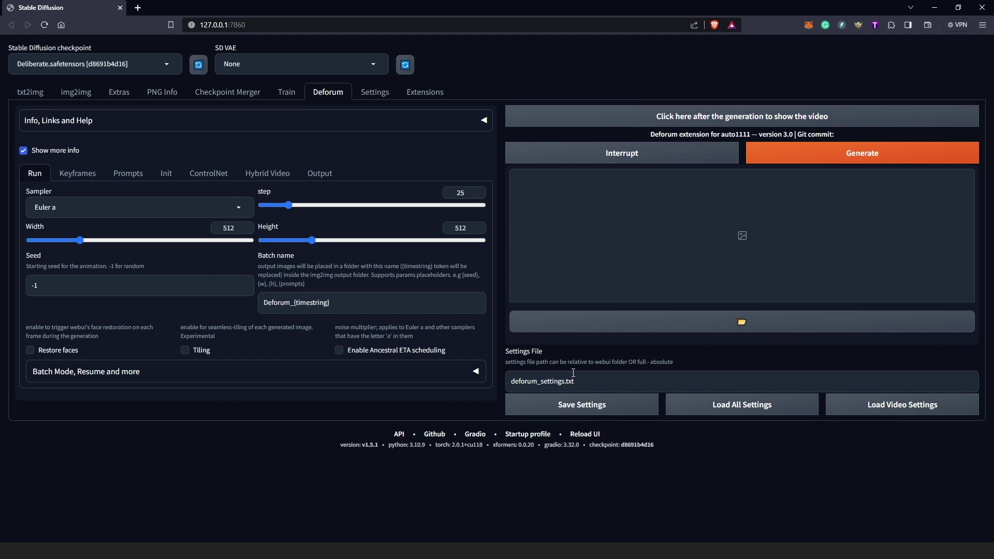
# Check the reloaded Prompts and Run tabs, then clear the Settings File path completely.
pyautogui.click(127, 173)
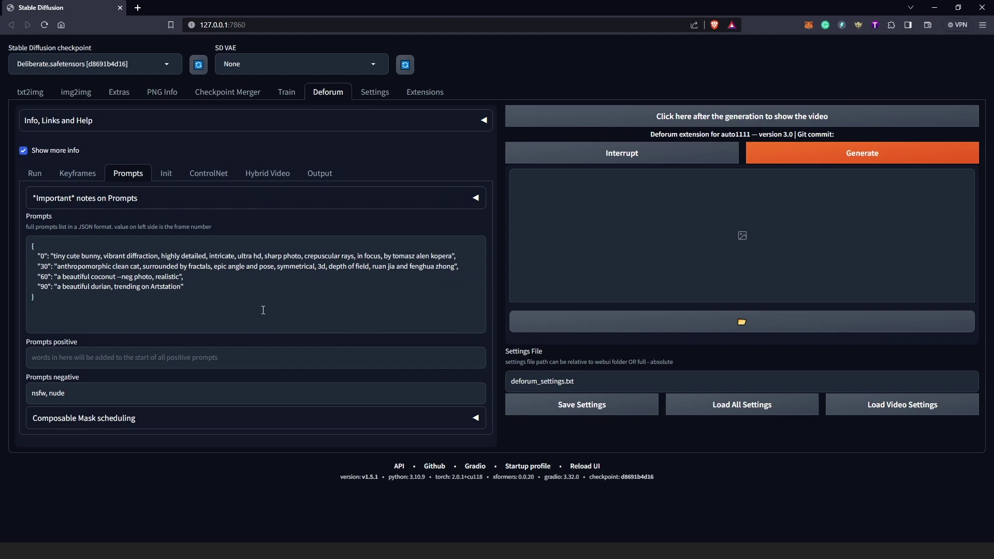
pyautogui.click(34, 172)
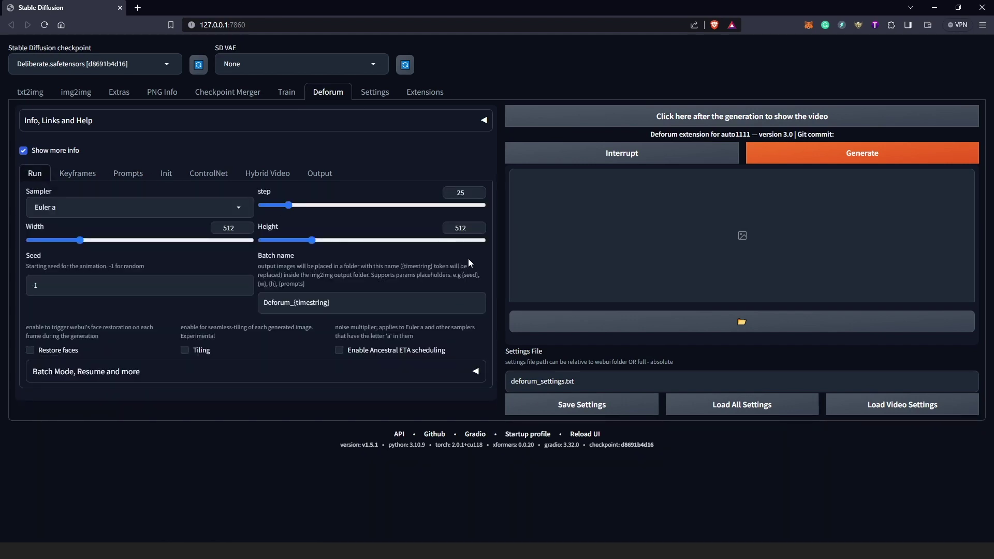
pyautogui.click(589, 381)
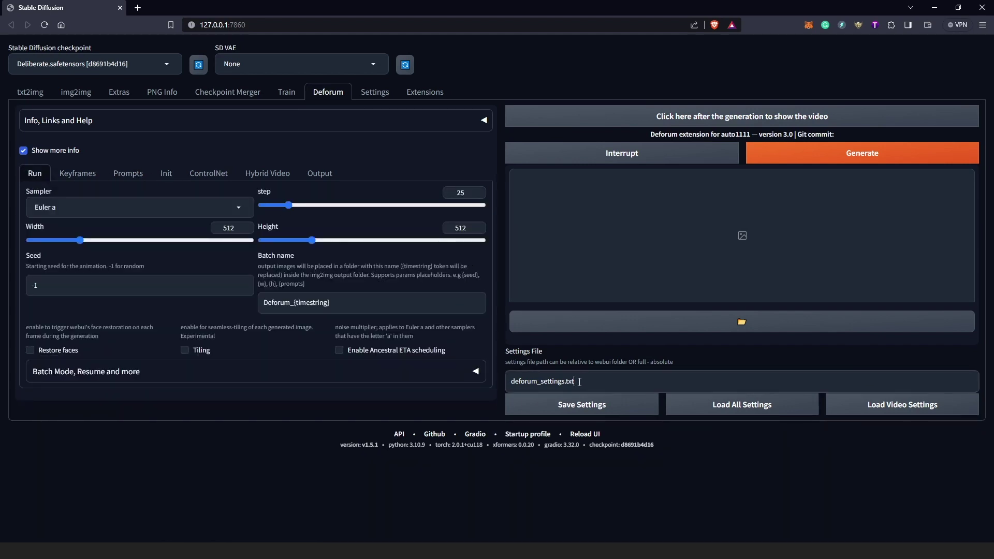
pyautogui.moveTo(580, 381); pyautogui.dragTo(495, 387)
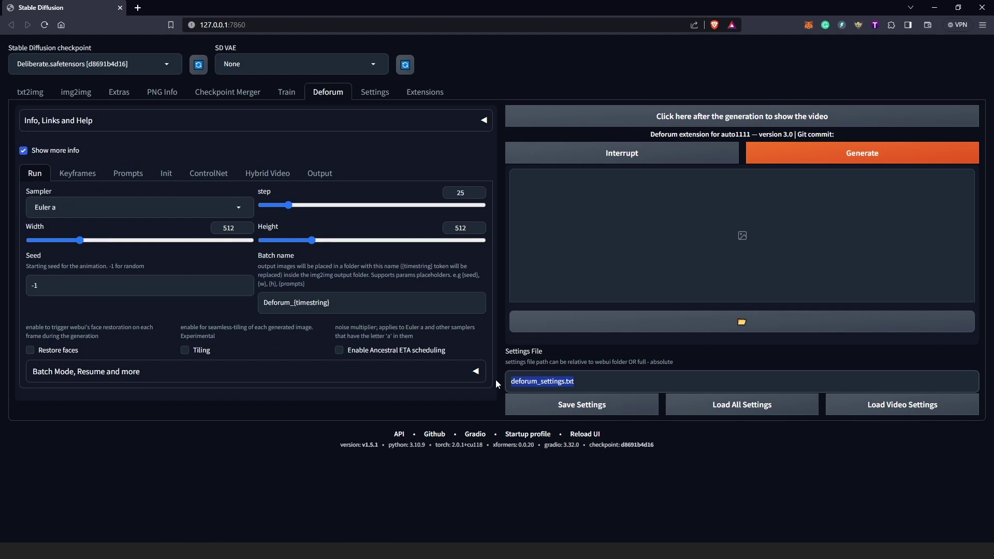
pyautogui.press('BackSpace')
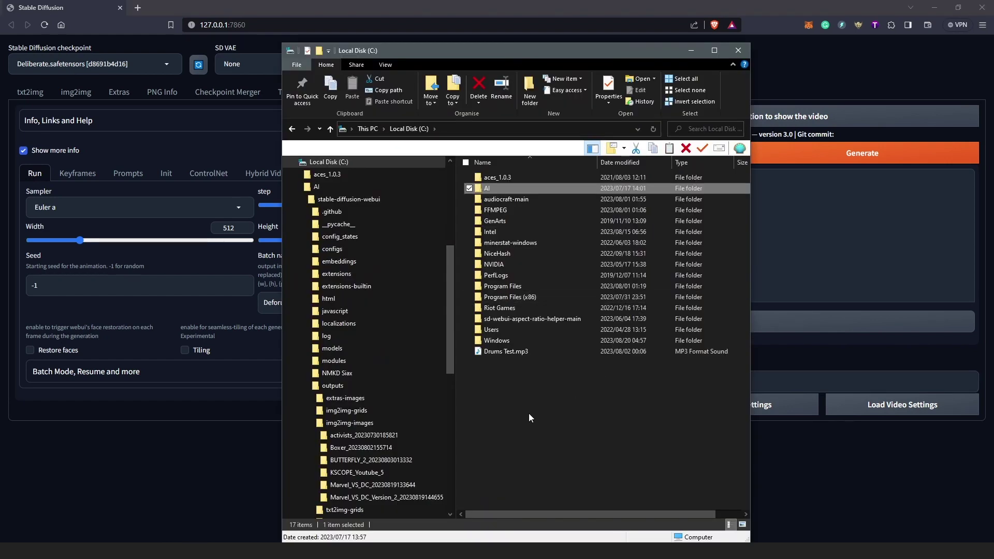
# Browse to C:\AI\stable-diffusion-webui and select Marvel VS DC.txt.
pyautogui.doubleClick(486, 189)
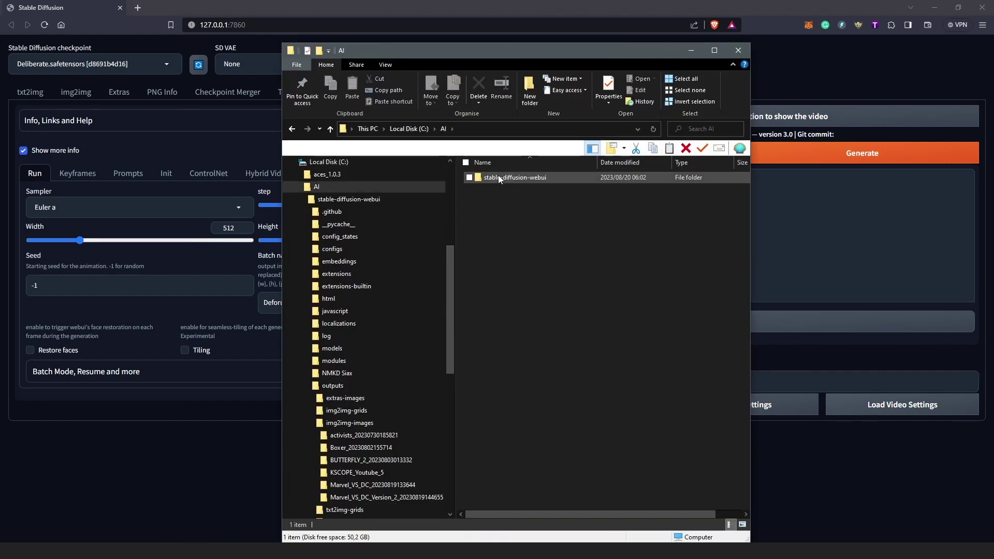
pyautogui.doubleClick(498, 177)
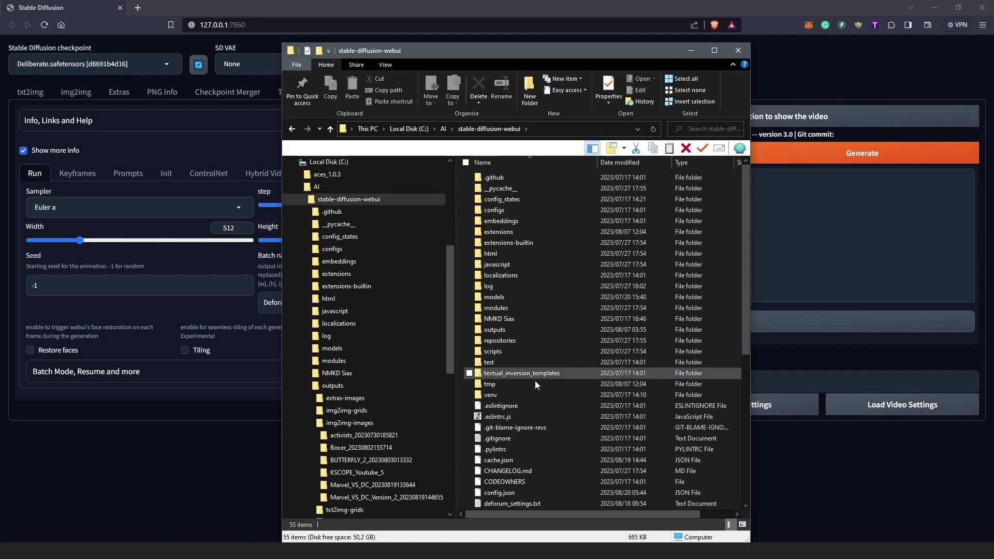
pyautogui.moveTo(530, 56); pyautogui.dragTo(523, 23)
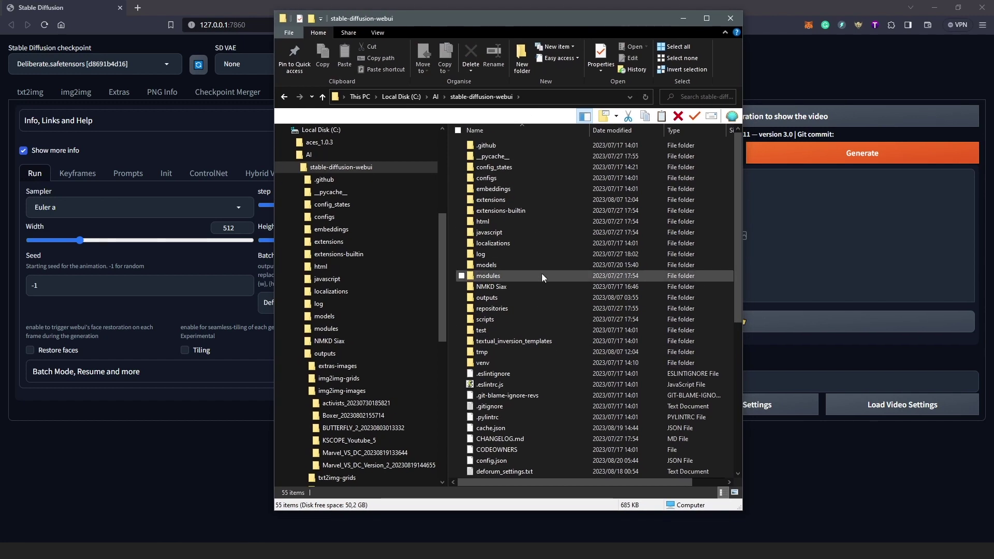
pyautogui.scroll(-3, 544, 279)
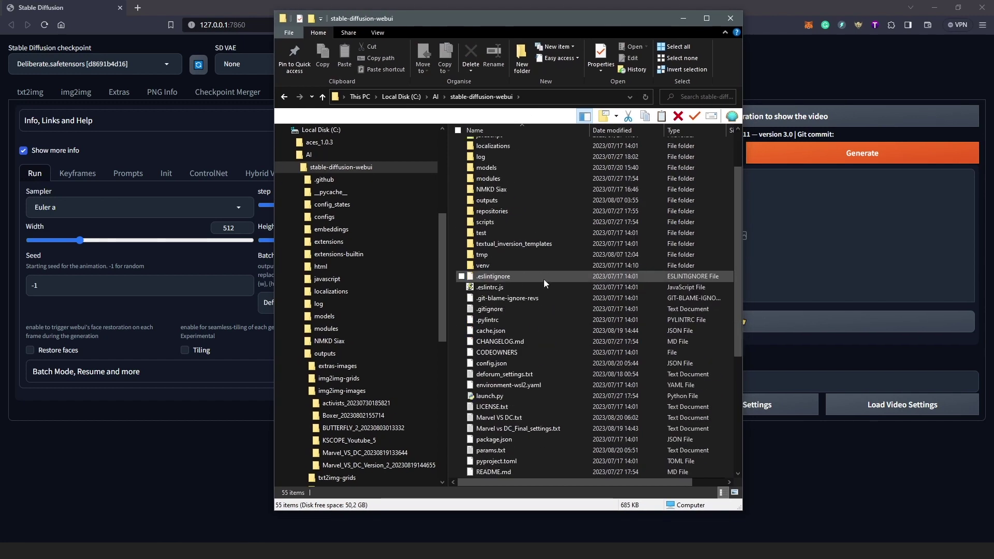
pyautogui.click(482, 418)
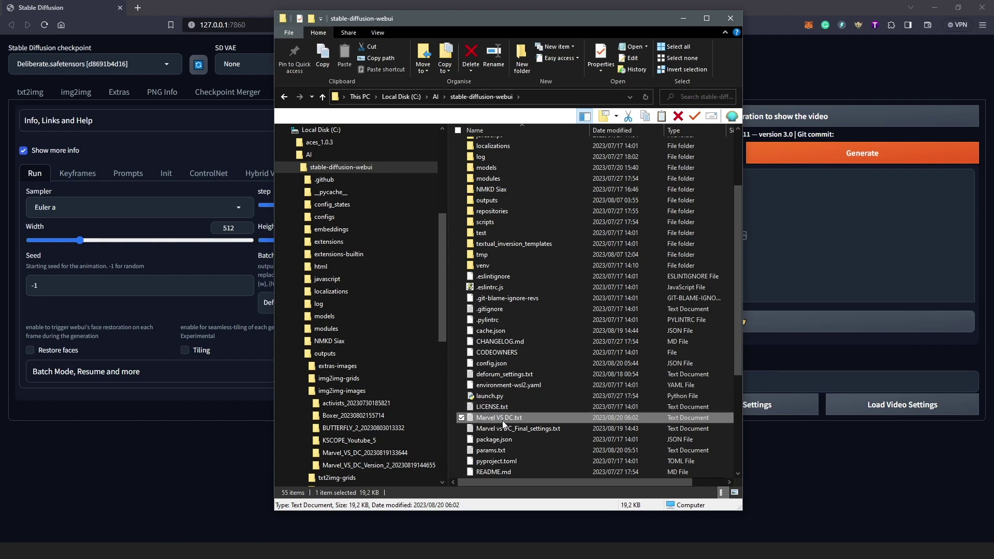
pyautogui.scroll(-2, 502, 420)
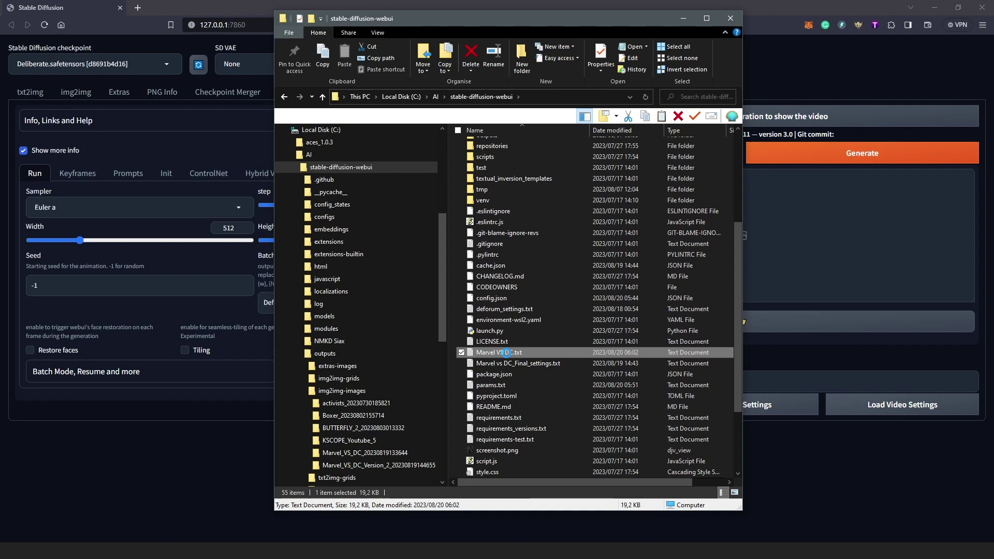
# Copy Marvel VS DC.txt as a path and minimize Explorer.
pyautogui.rightClick(508, 352)
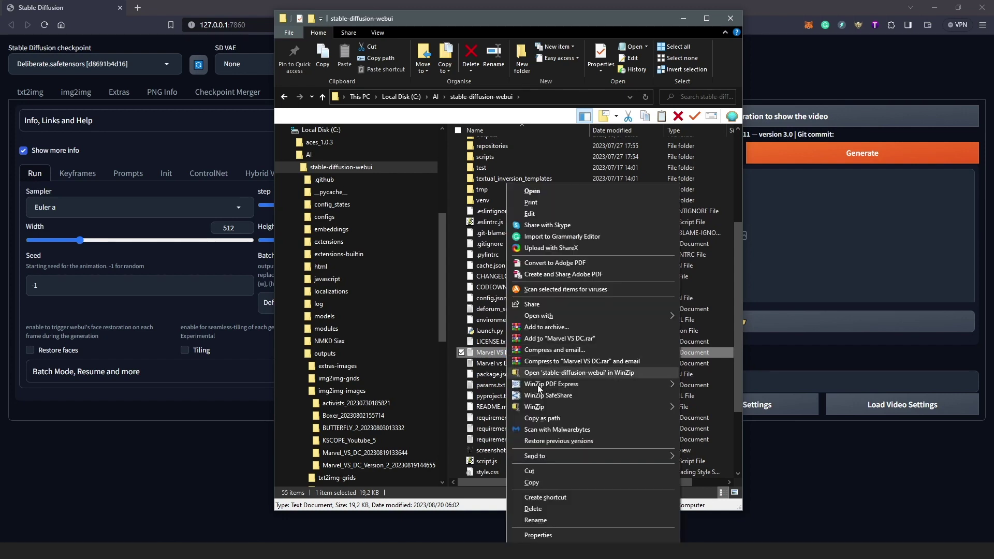
pyautogui.click(535, 418)
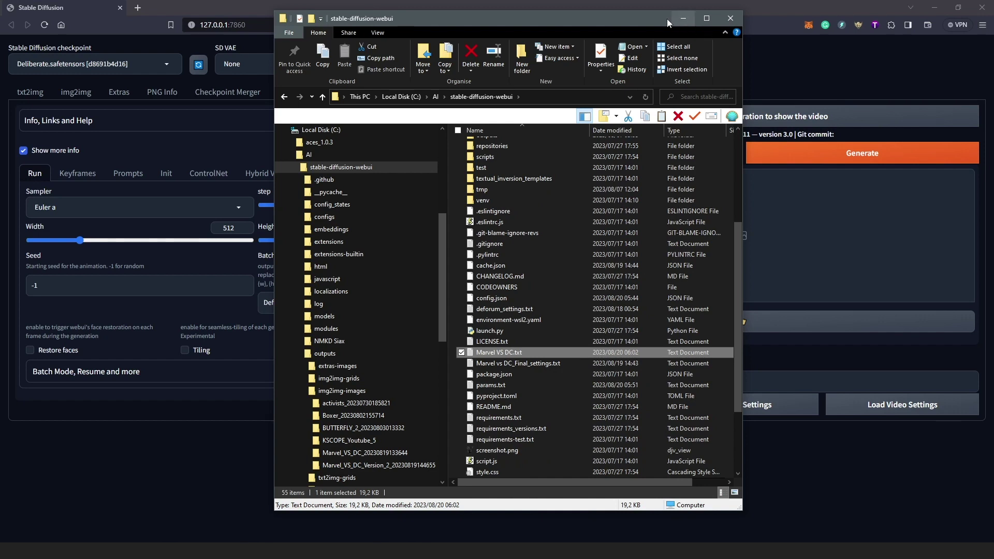
pyautogui.click(683, 18)
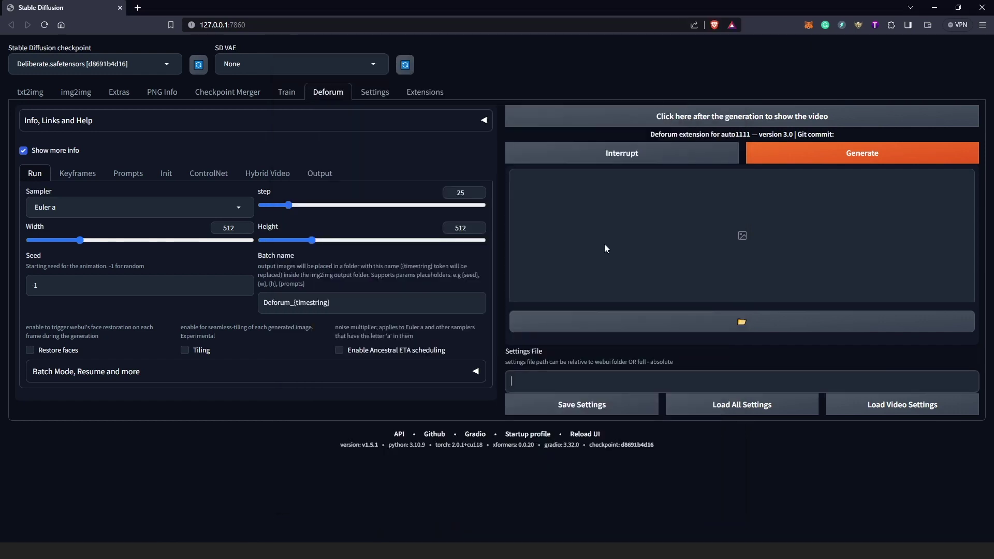
# Paste the copied path into Settings File and delete its leading quote mark.
pyautogui.rightClick(580, 382)
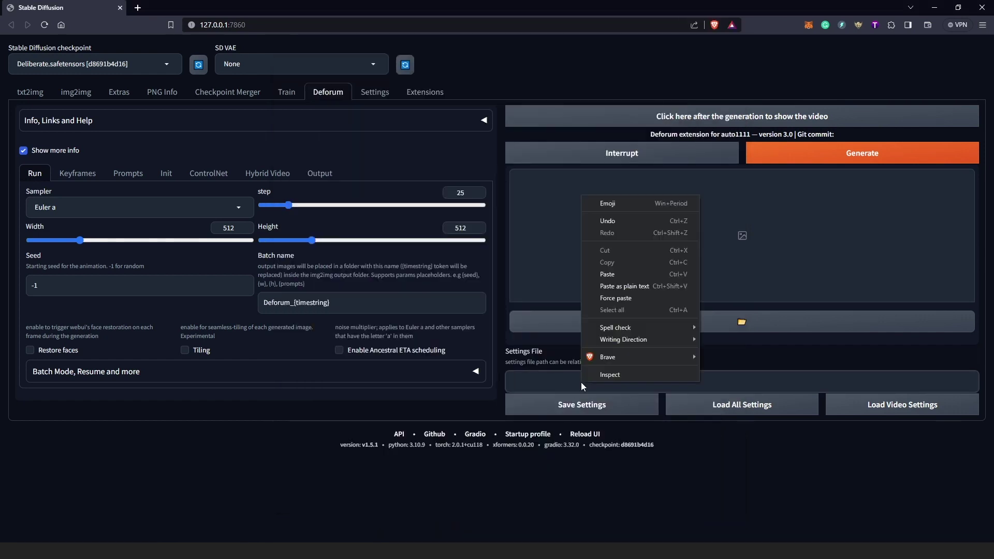
pyautogui.click(617, 276)
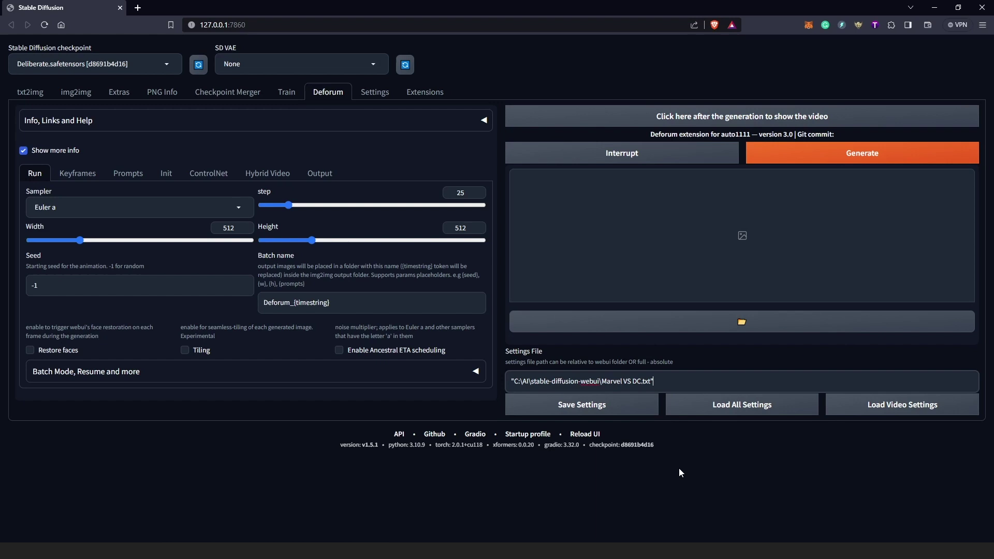
pyautogui.doubleClick(510, 386)
pyautogui.press('BackSpace')
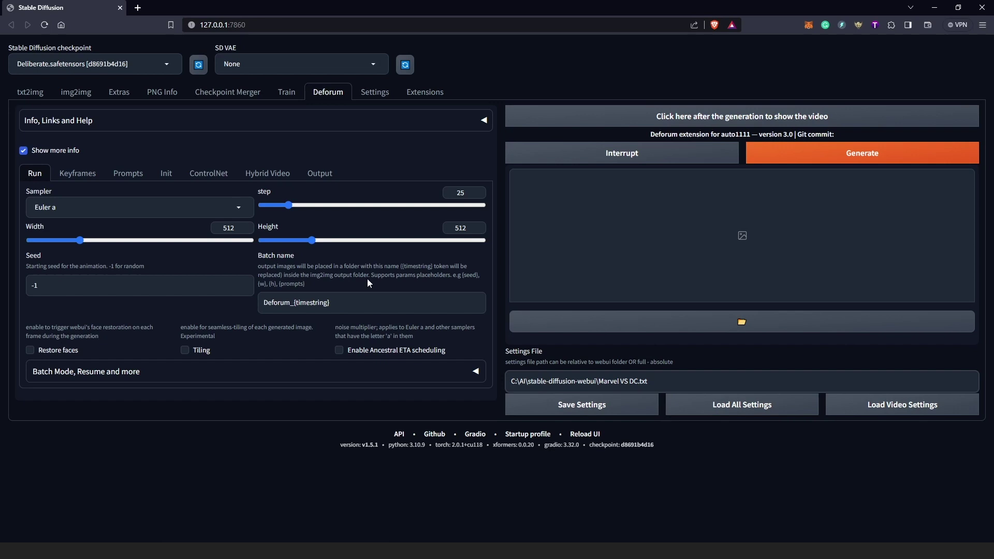
# Load all settings from Marvel VS DC.txt, restoring 720×1280 and batch name Marvel VS DC_{timestring}.
pyautogui.click(741, 408)
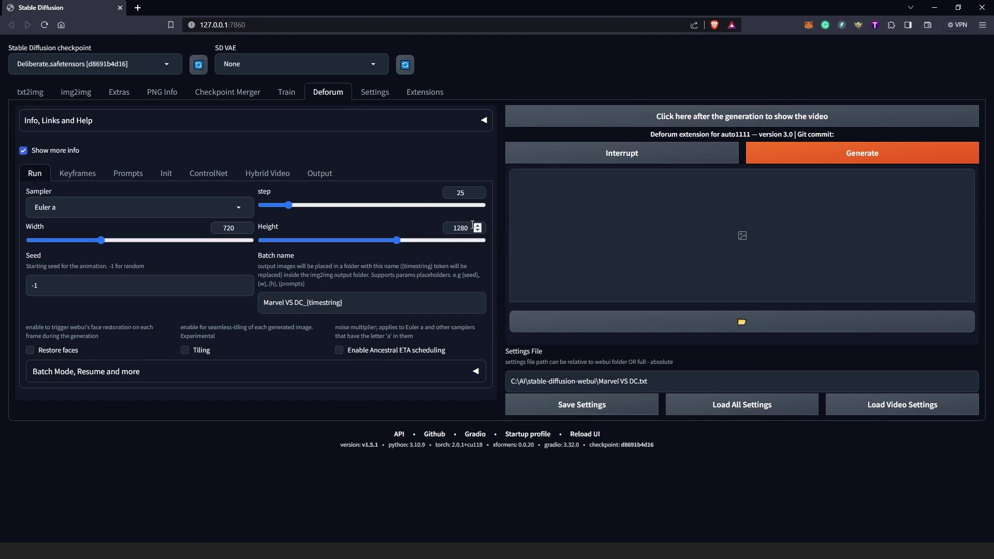
pyautogui.click(130, 176)
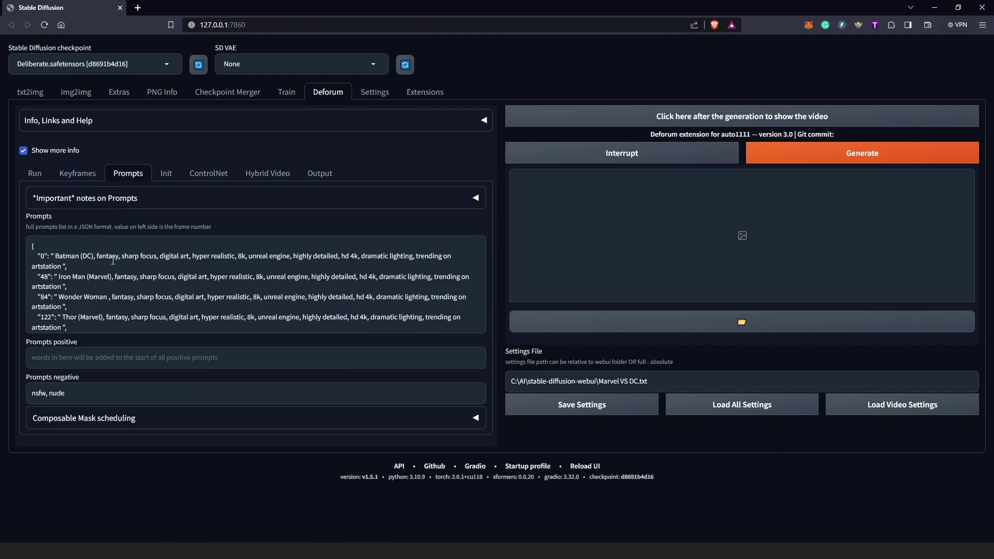
pyautogui.scroll(-2, 311, 275)
pyautogui.scroll(2, 300, 276)
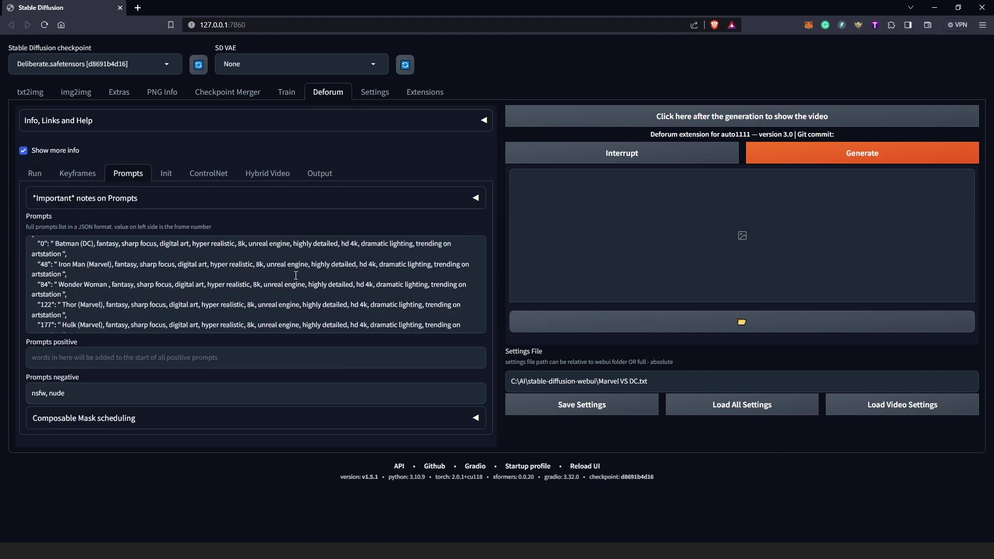
pyautogui.click(319, 174)
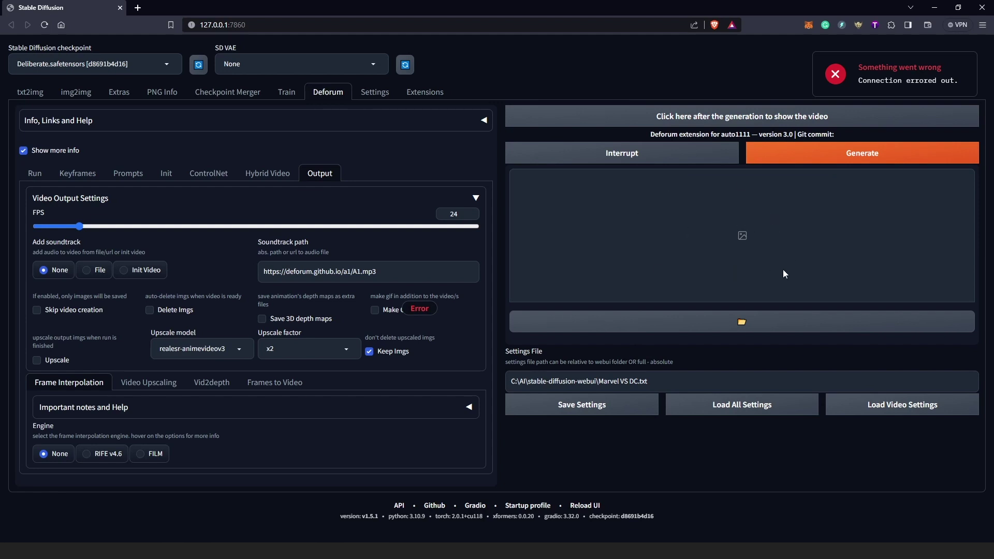
pyautogui.click(130, 174)
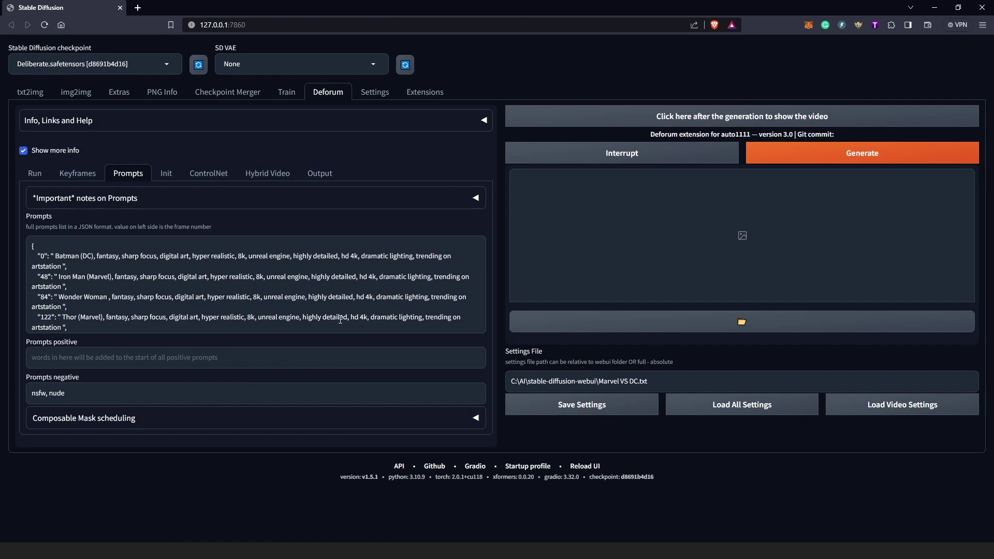
pyautogui.click(89, 173)
pyautogui.scroll(-4, 309, 297)
pyautogui.scroll(-2, 345, 312)
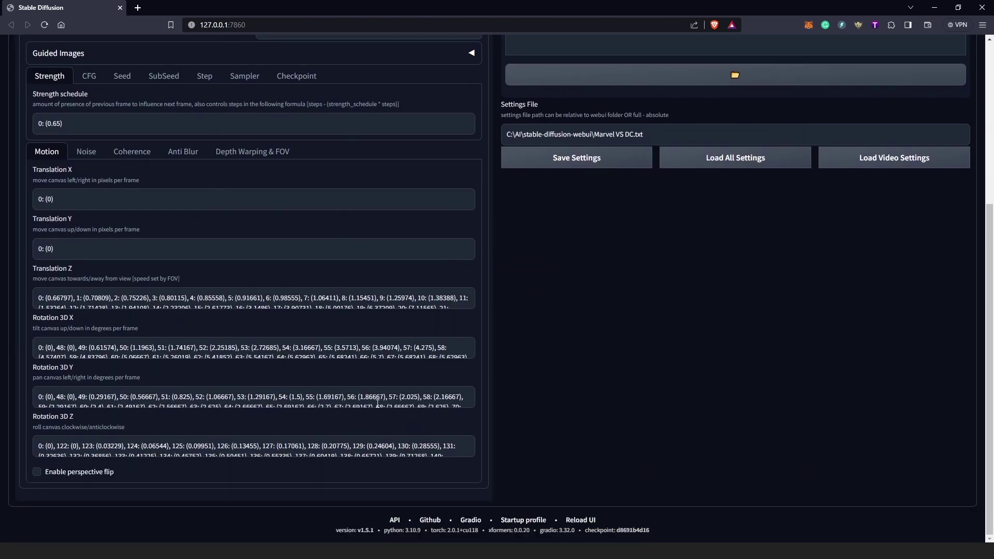
pyautogui.scroll(4, 350, 375)
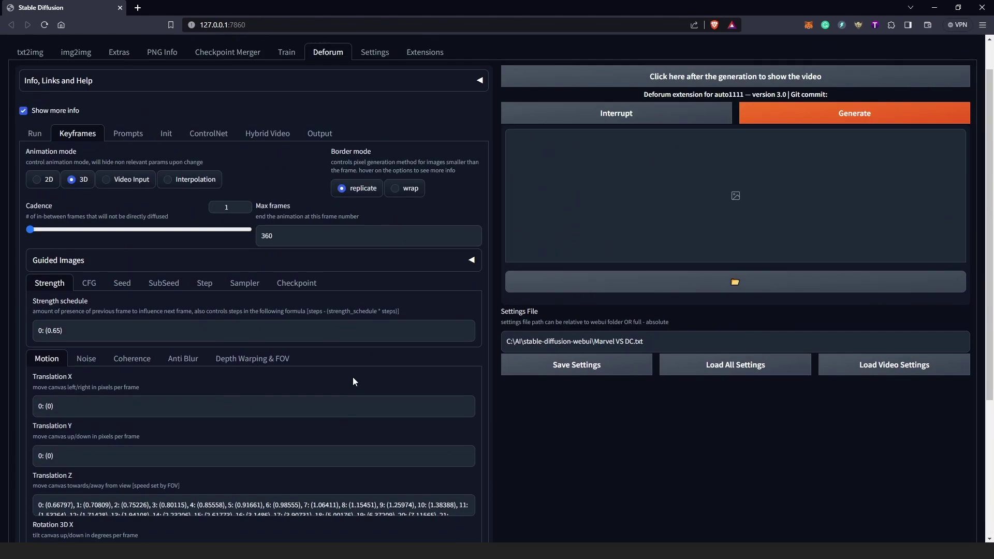
pyautogui.click(39, 134)
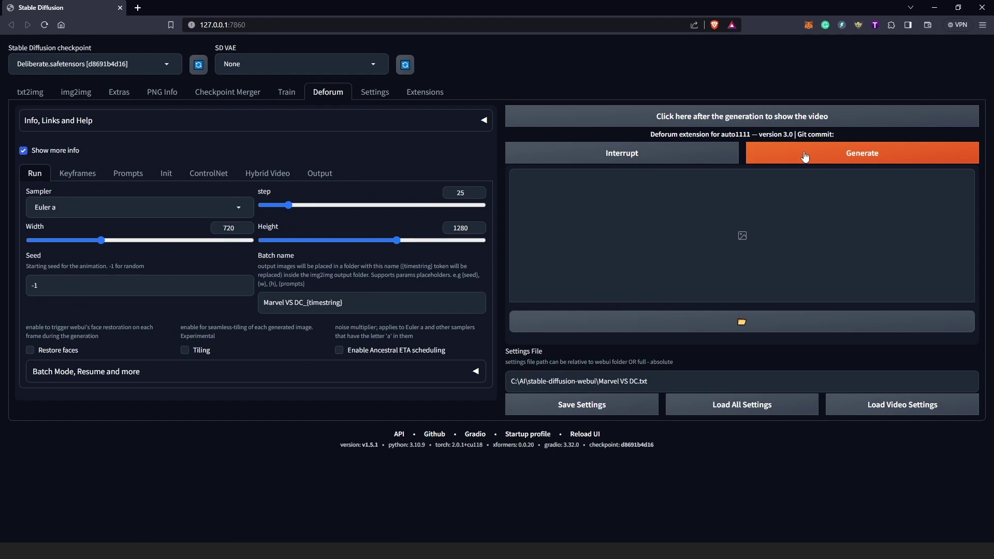
# Generate the Deforum animation from the loaded Marvel VS DC settings.
pyautogui.click(843, 155)
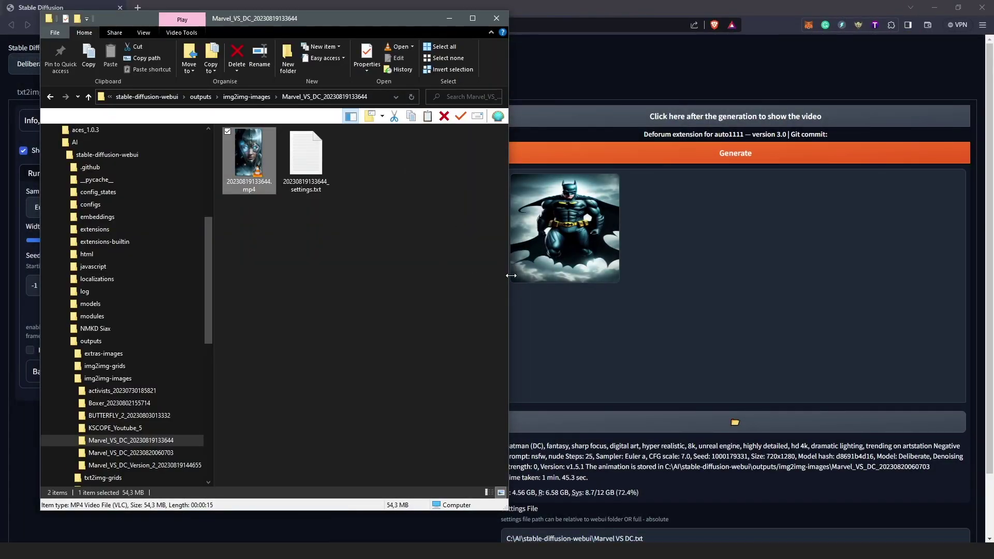
# Narrow and reposition Explorer, go back to img2img-images, then minimize and restore it.
pyautogui.moveTo(511, 275); pyautogui.dragTo(424, 275)
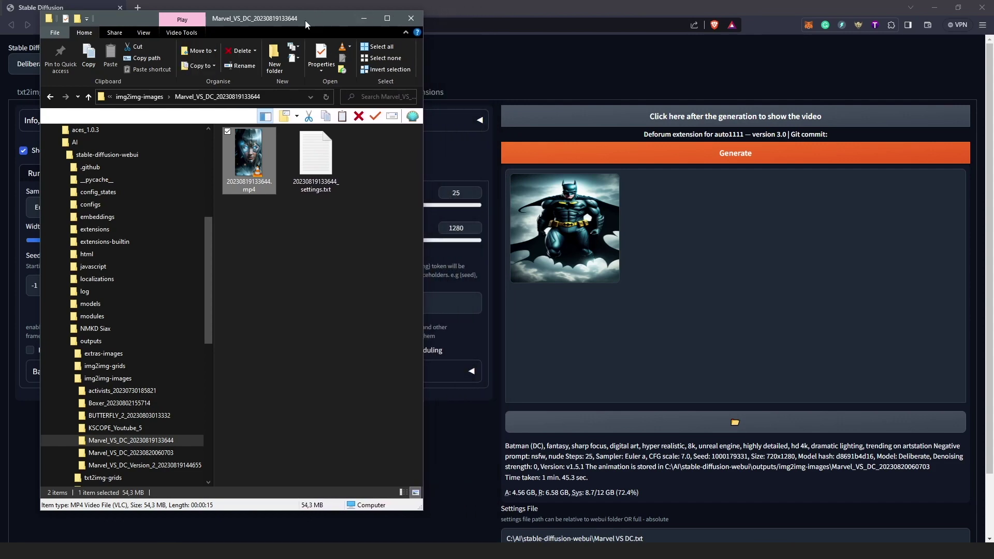
pyautogui.moveTo(305, 24); pyautogui.dragTo(350, 51)
pyautogui.click(565, 130)
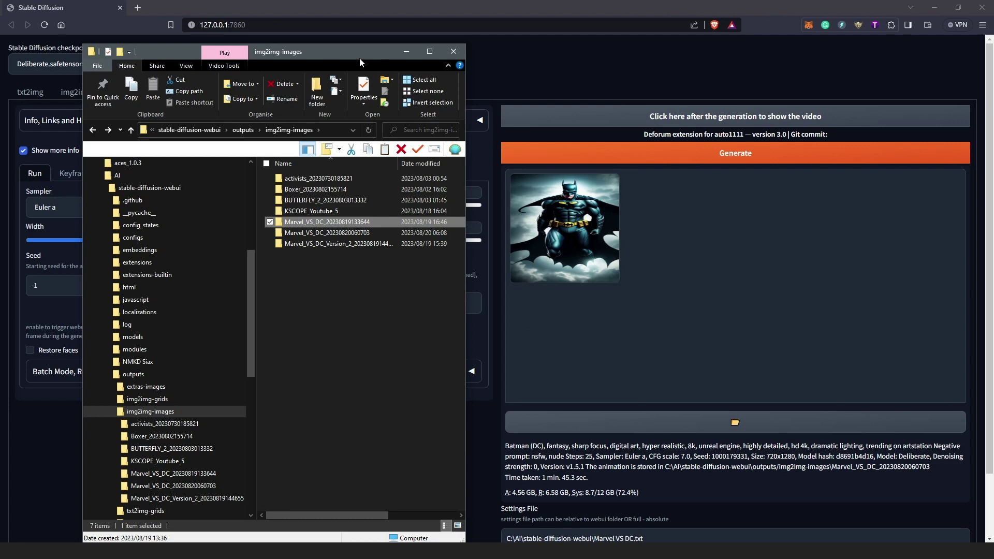
pyautogui.click(405, 50)
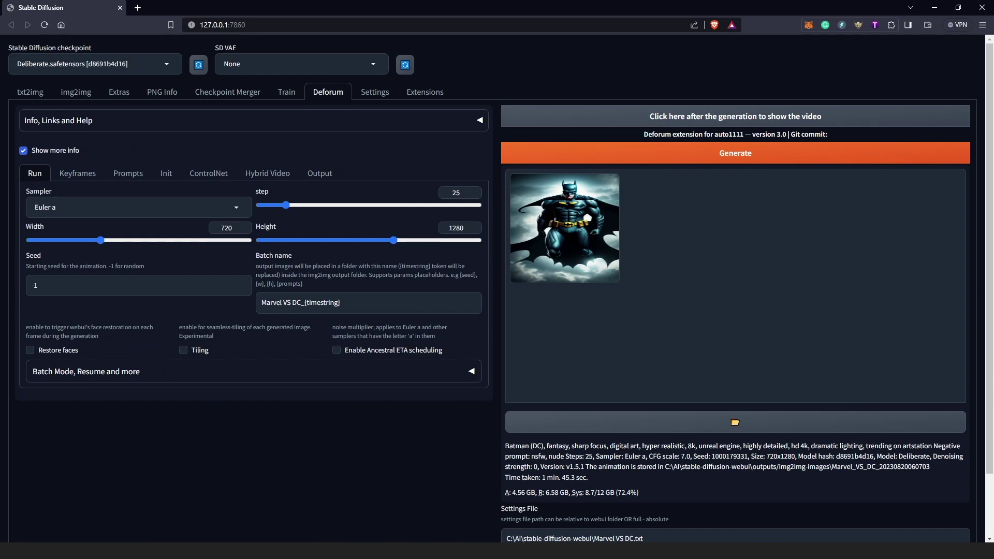
pyautogui.click(219, 510)
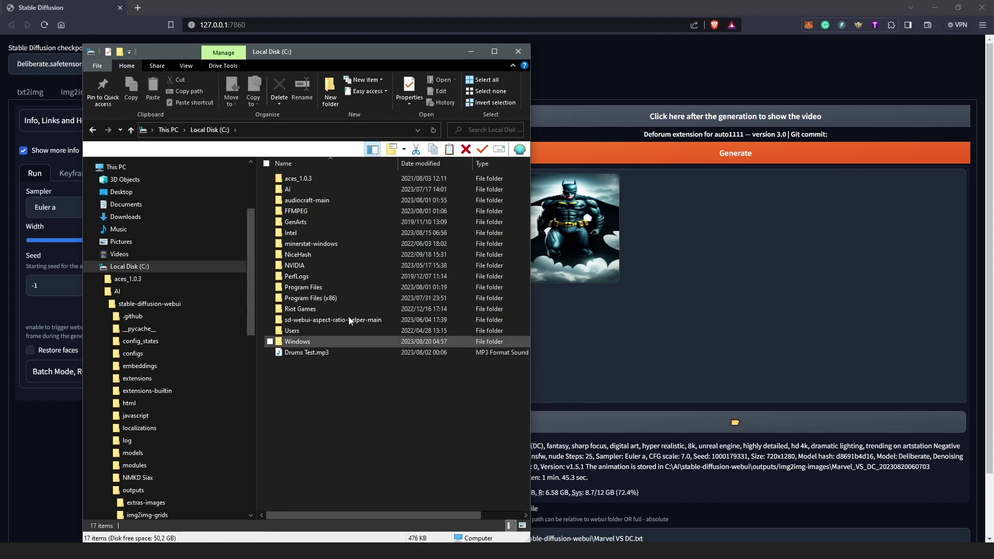
pyautogui.doubleClick(310, 189)
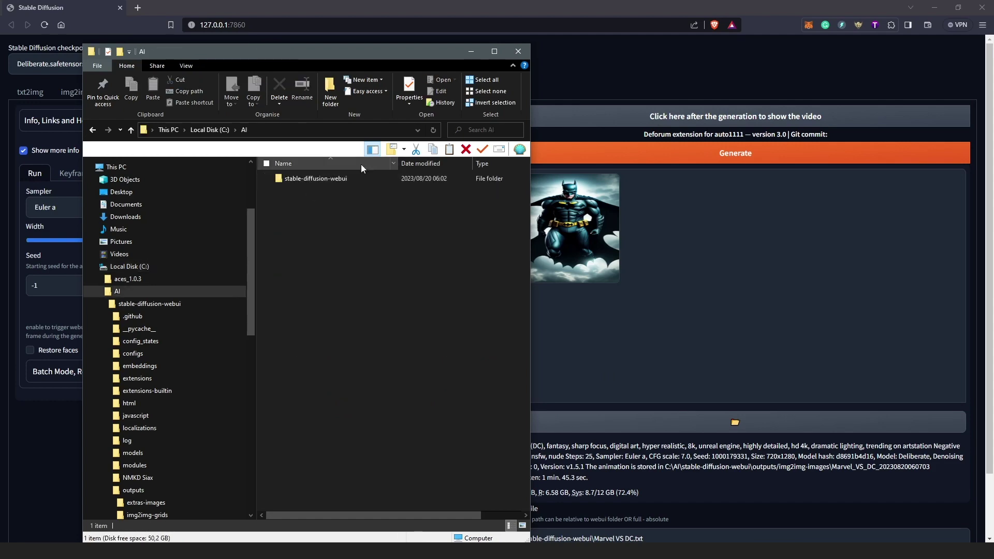
pyautogui.doubleClick(323, 177)
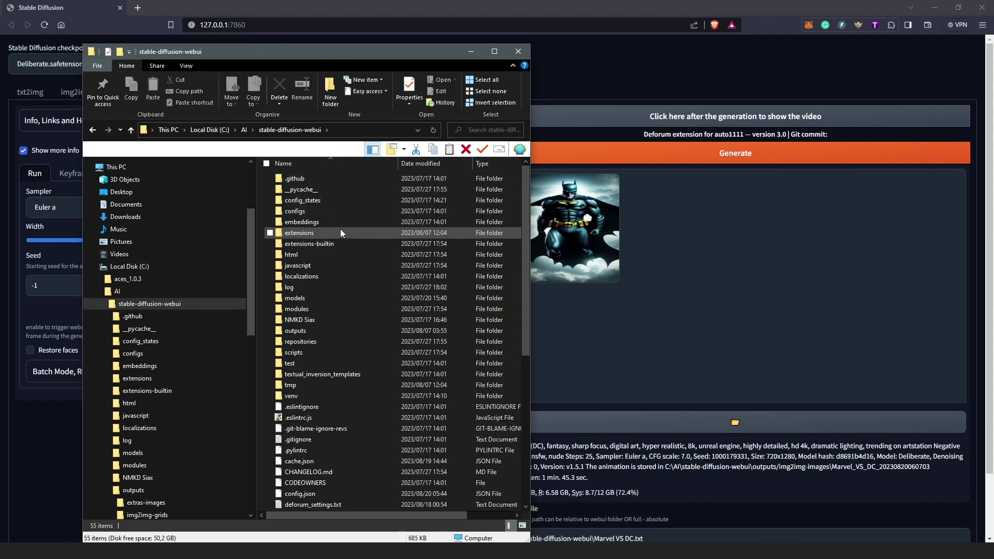
pyautogui.scroll(-1, 331, 294)
pyautogui.scroll(-5, 331, 293)
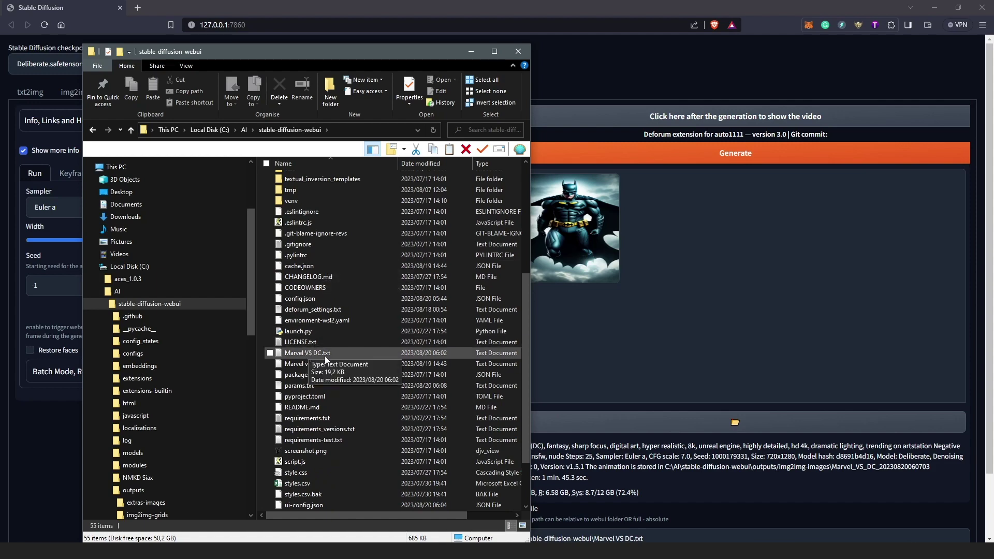
pyautogui.scroll(3, 335, 294)
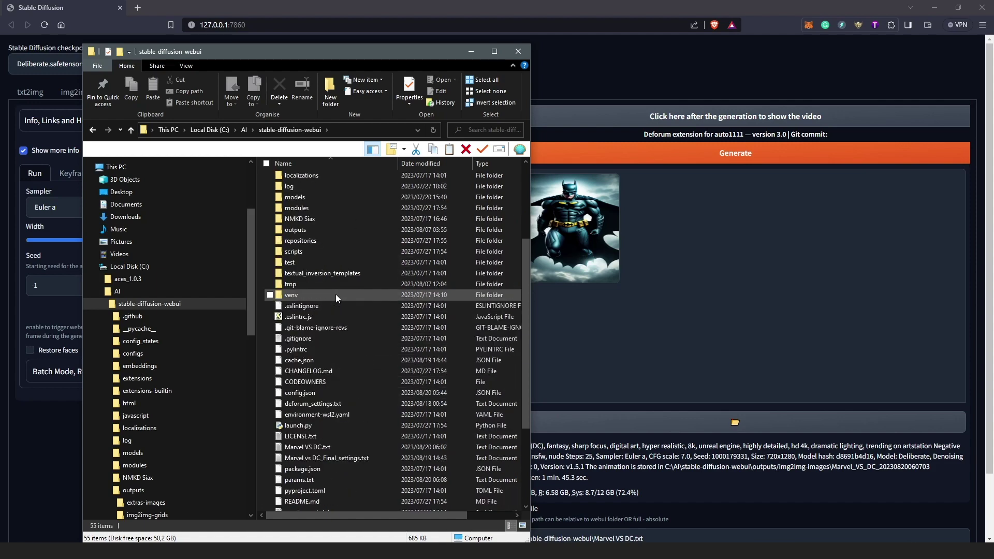
pyautogui.scroll(1, 335, 294)
pyautogui.doubleClick(309, 263)
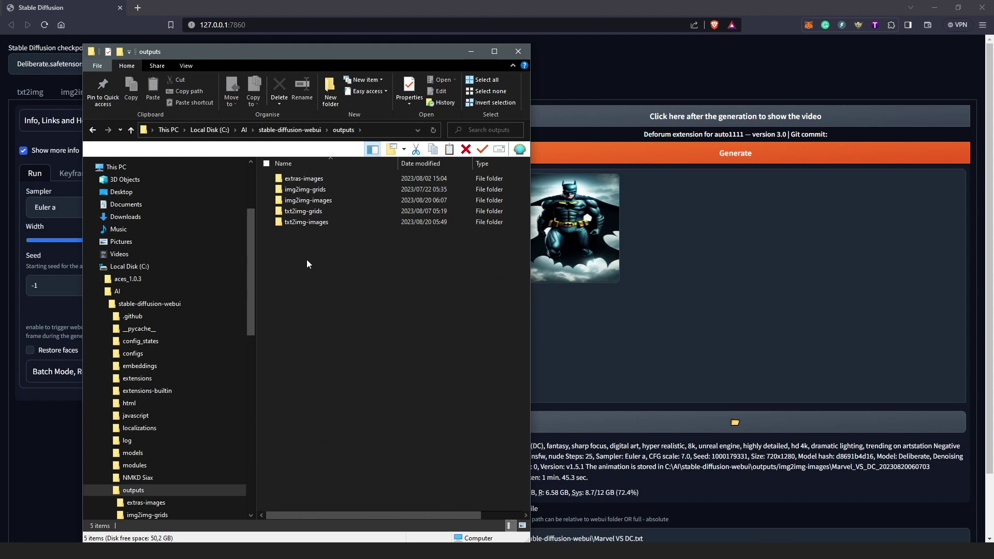
pyautogui.click(317, 203)
pyautogui.doubleClick(318, 202)
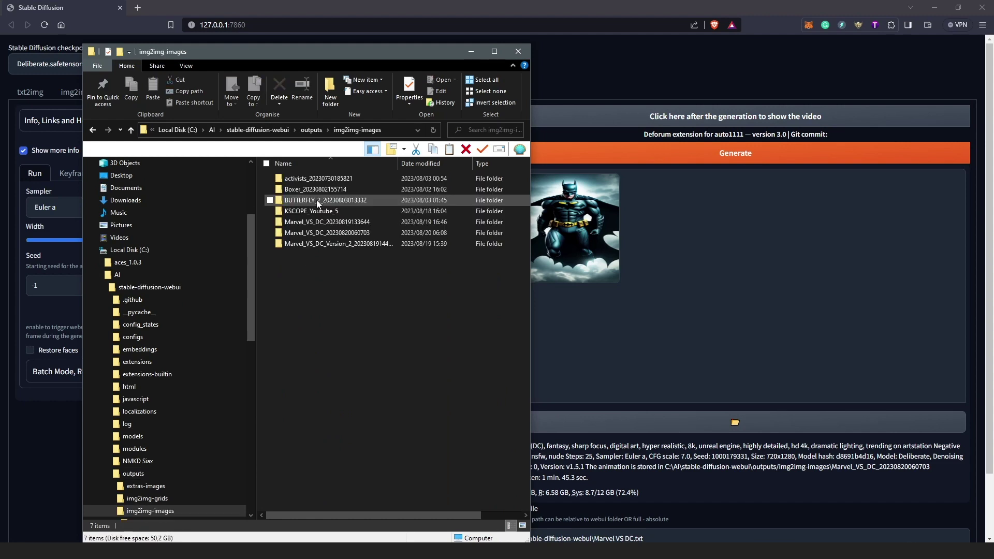
pyautogui.doubleClick(334, 234)
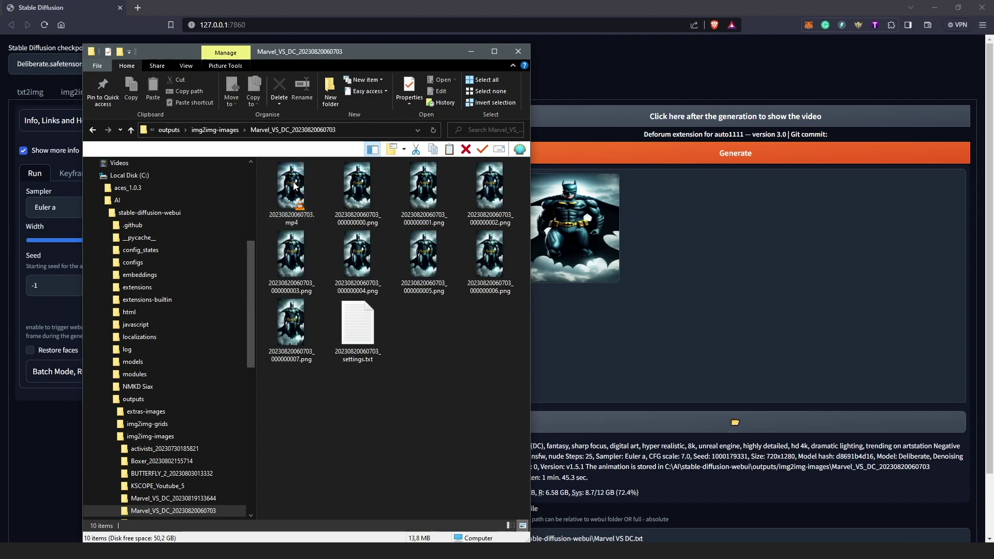
pyautogui.click(359, 330)
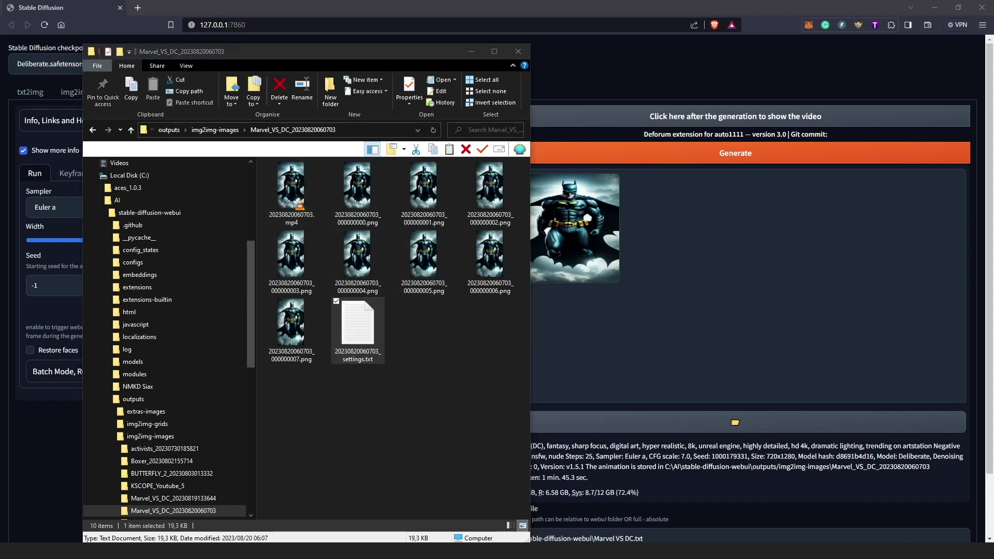
pyautogui.doubleClick(359, 331)
pyautogui.scroll(-5, 404, 196)
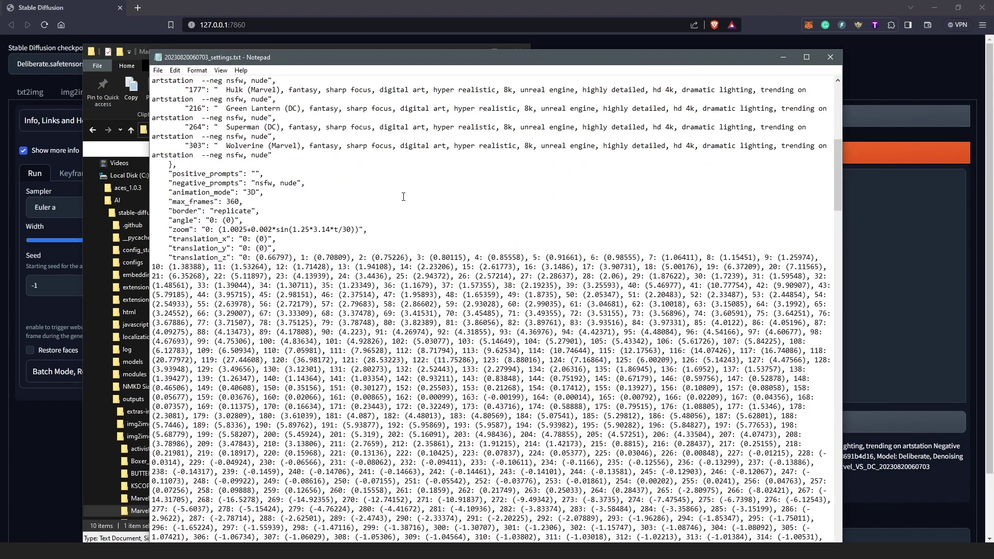
pyautogui.scroll(-20, 403, 197)
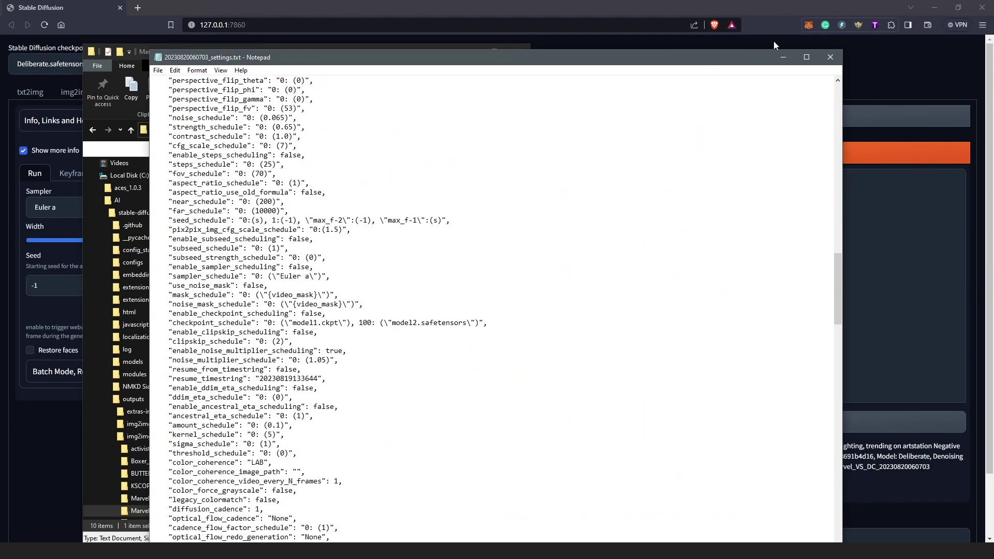
pyautogui.click(830, 57)
# Copy the full path of settings.txt and bring the WebUI back to the front.
pyautogui.rightClick(364, 332)
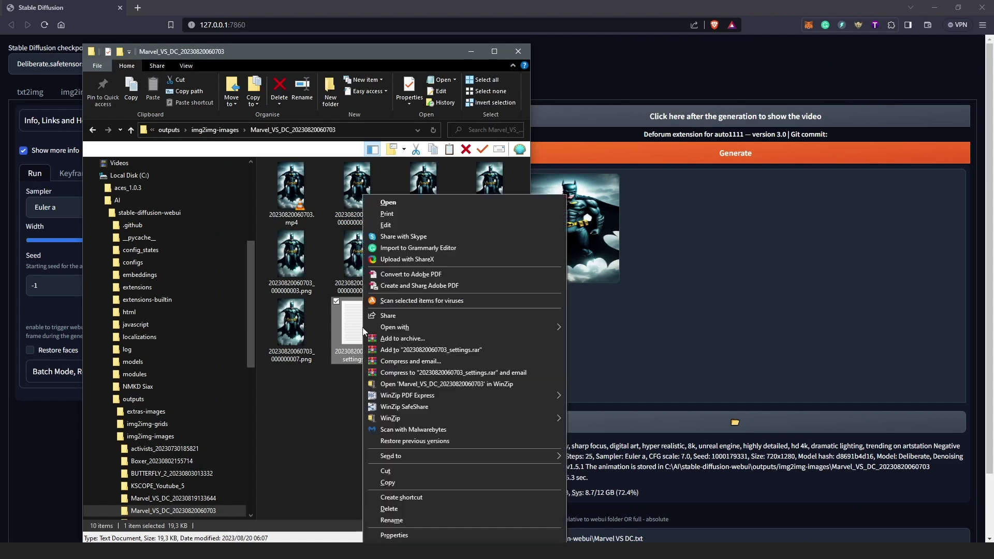
pyautogui.click(352, 357)
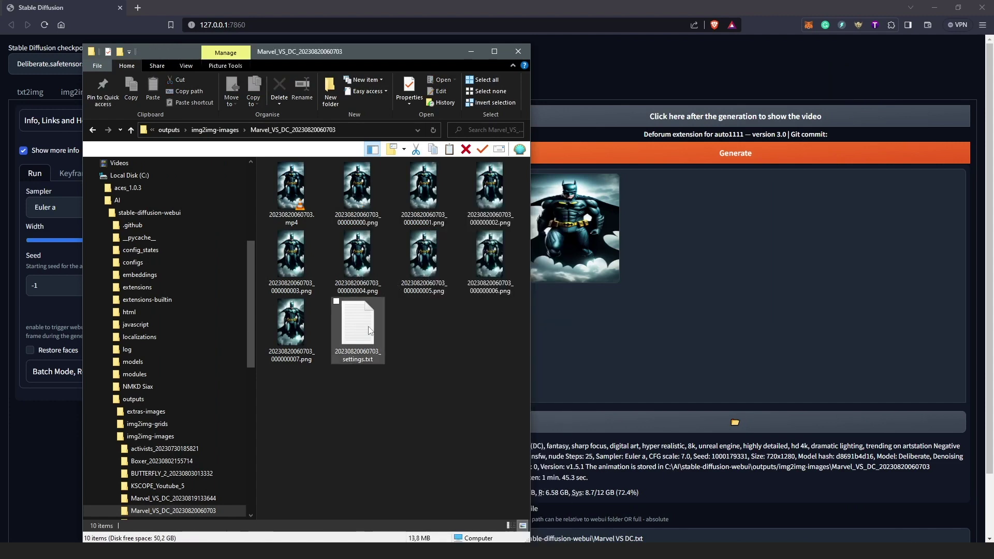
pyautogui.keyDown('shift'); pyautogui.rightClick(365, 334); pyautogui.keyUp('shift')
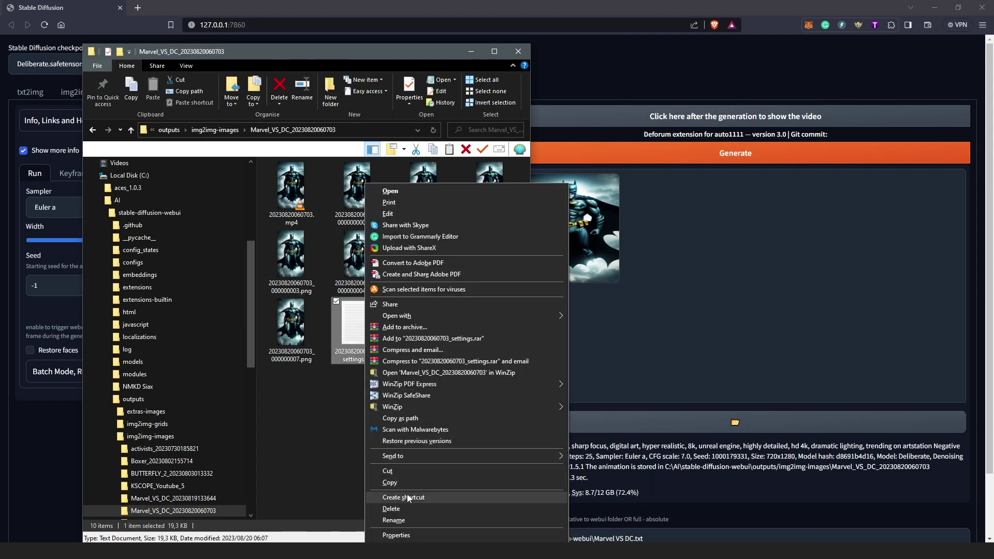
pyautogui.click(403, 419)
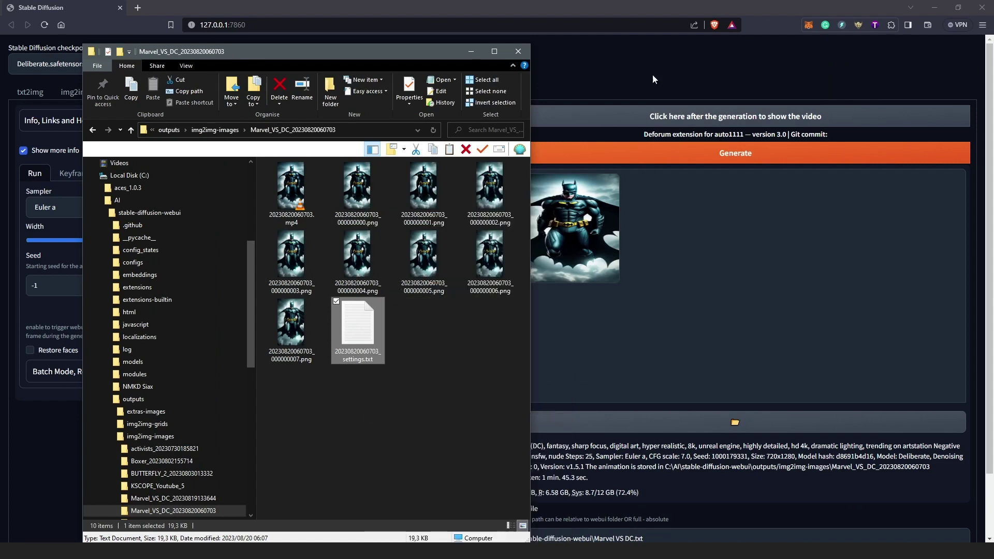
pyautogui.click(630, 8)
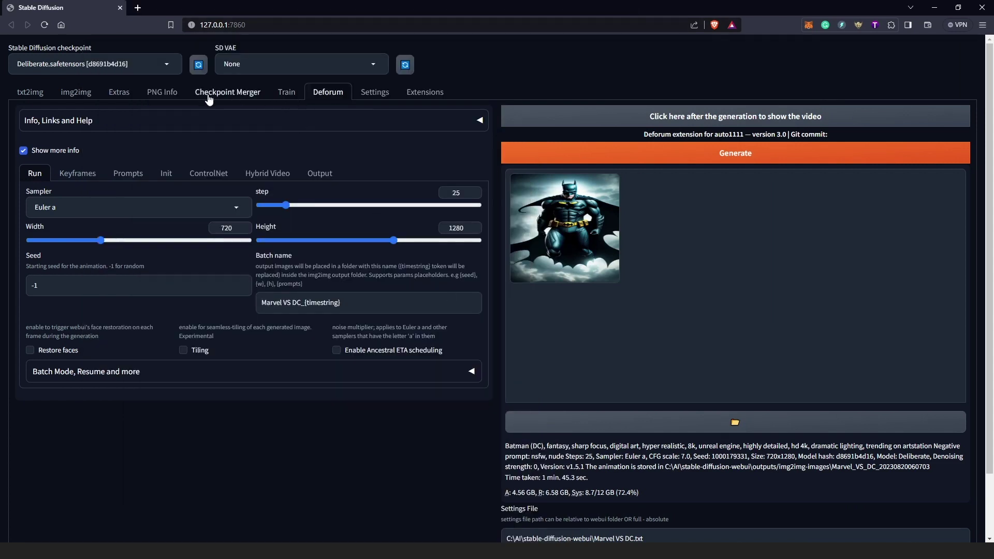
# Paste the copied settings.txt path over the old Deforum Settings File path.
pyautogui.click(128, 177)
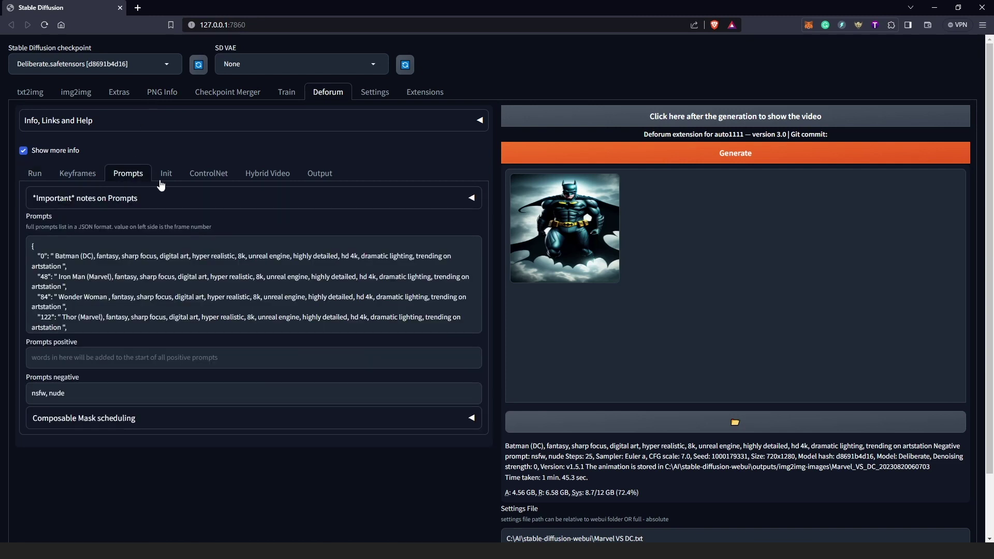
pyautogui.click(36, 179)
pyautogui.scroll(-2, 638, 390)
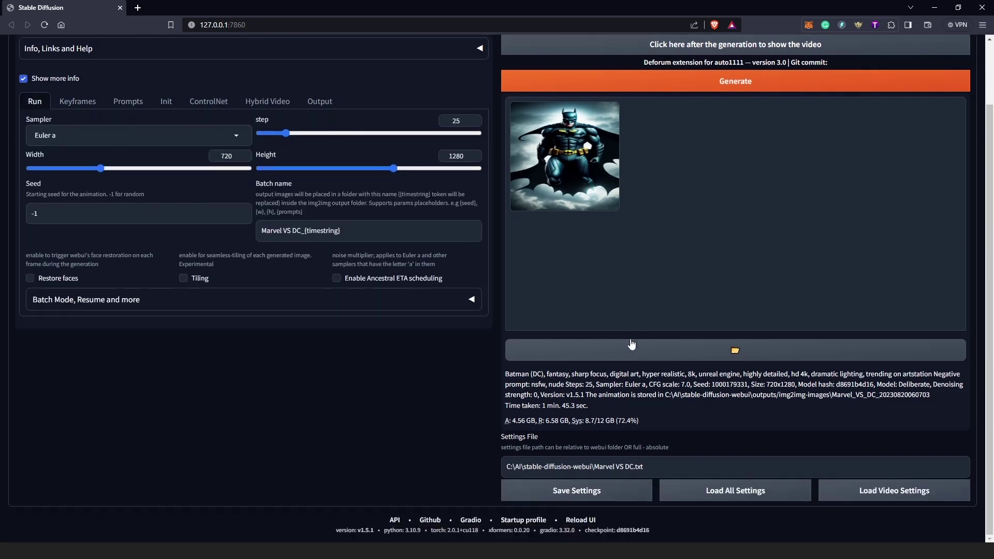
pyautogui.scroll(2, 629, 338)
pyautogui.scroll(-2, 630, 337)
pyautogui.moveTo(661, 467); pyautogui.dragTo(485, 471)
pyautogui.rightClick(682, 467)
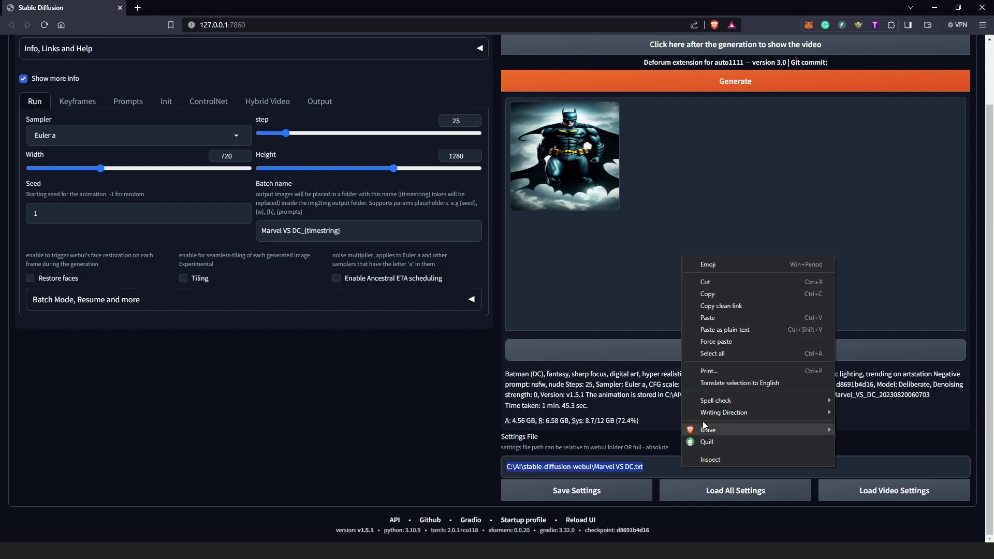
pyautogui.click(707, 322)
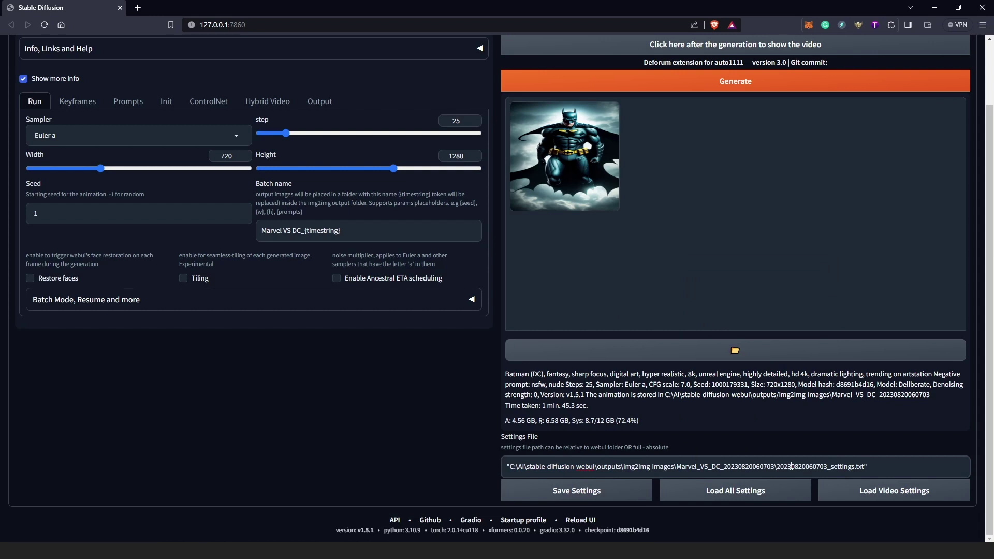
# Delete the leading double quote from the pasted Settings File path.
pyautogui.click(511, 459)
pyautogui.press('BackSpace')
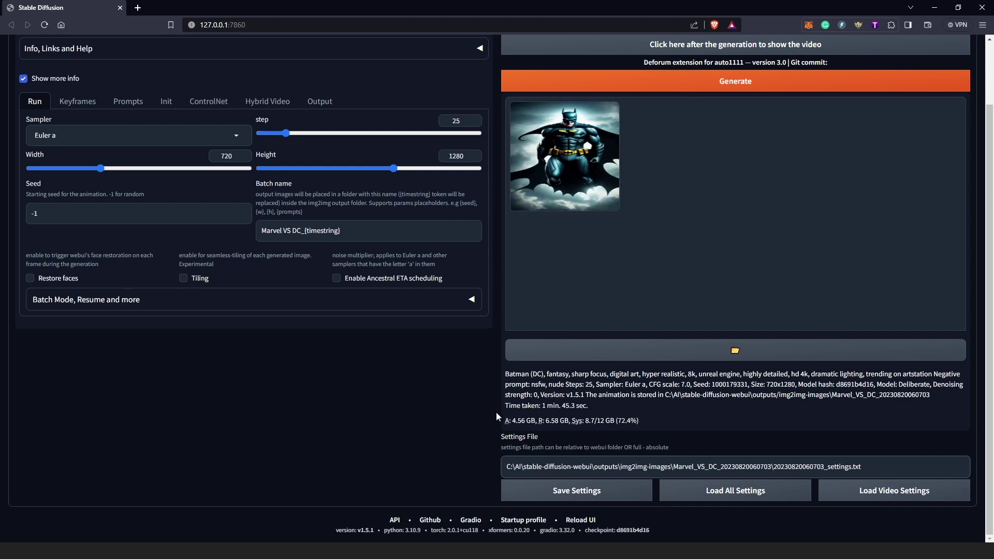
pyautogui.scroll(2, 495, 383)
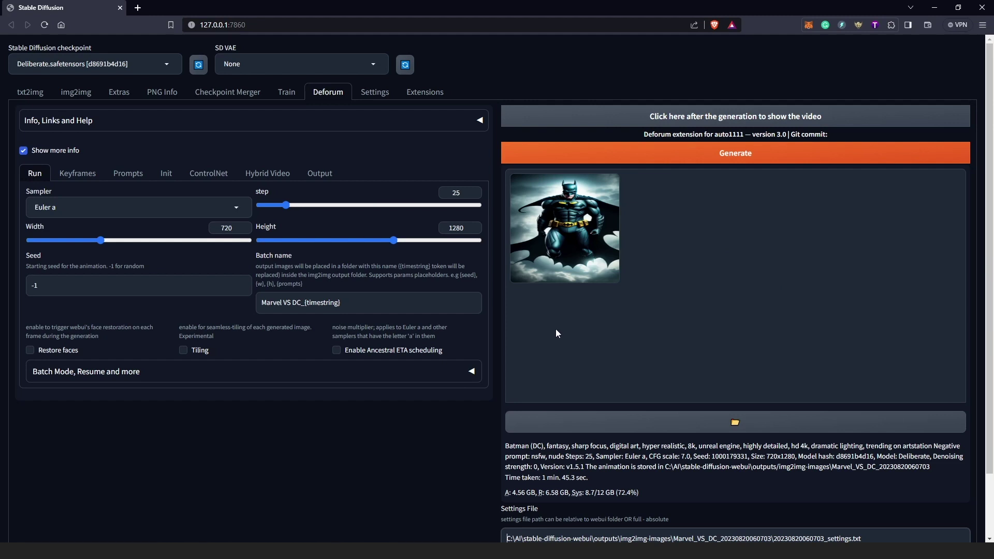
pyautogui.scroll(-2, 491, 331)
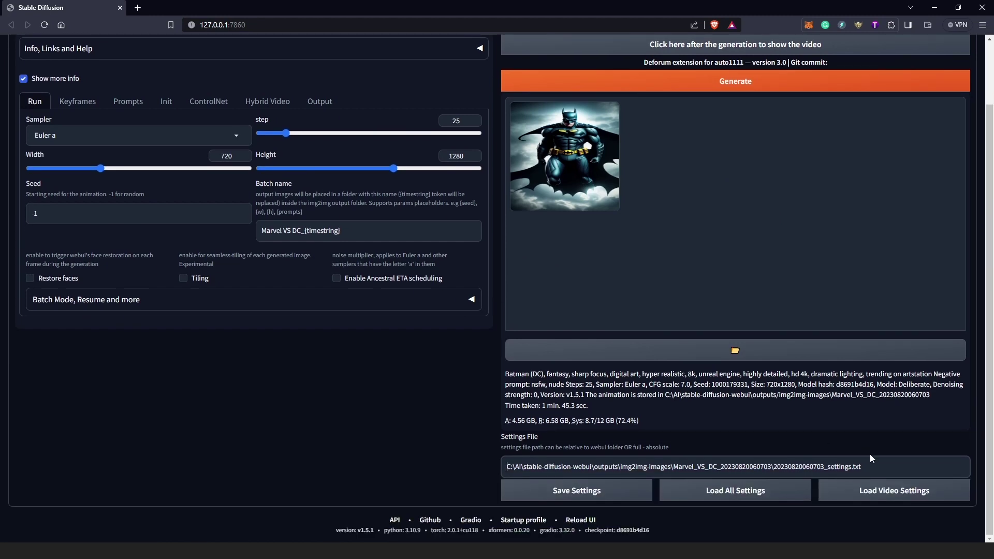
pyautogui.moveTo(866, 466); pyautogui.dragTo(468, 464)
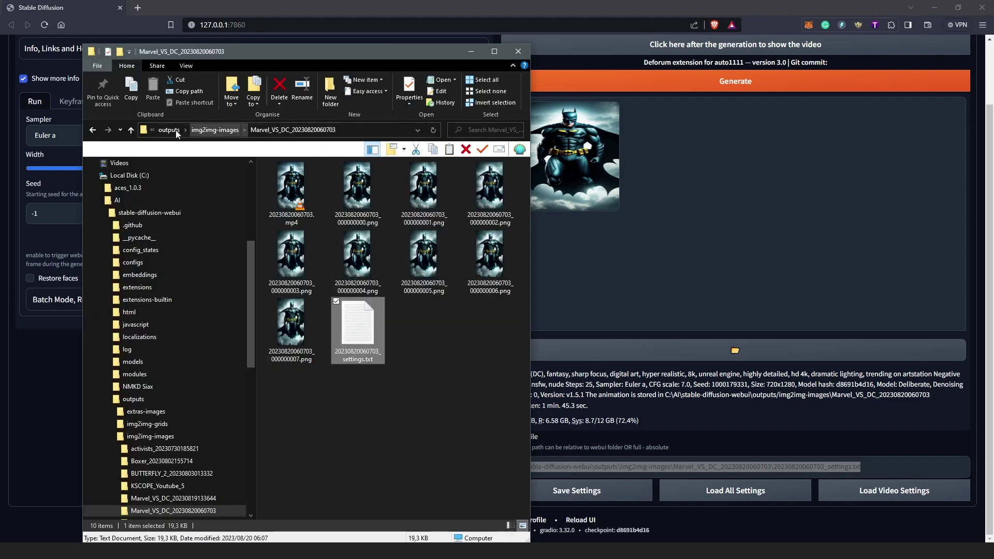
pyautogui.click(170, 130)
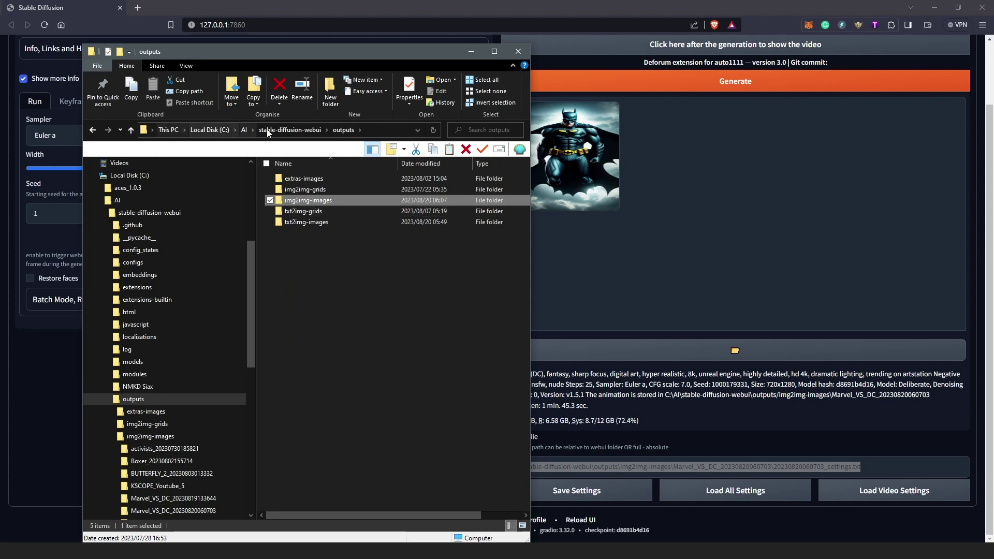
pyautogui.click(311, 129)
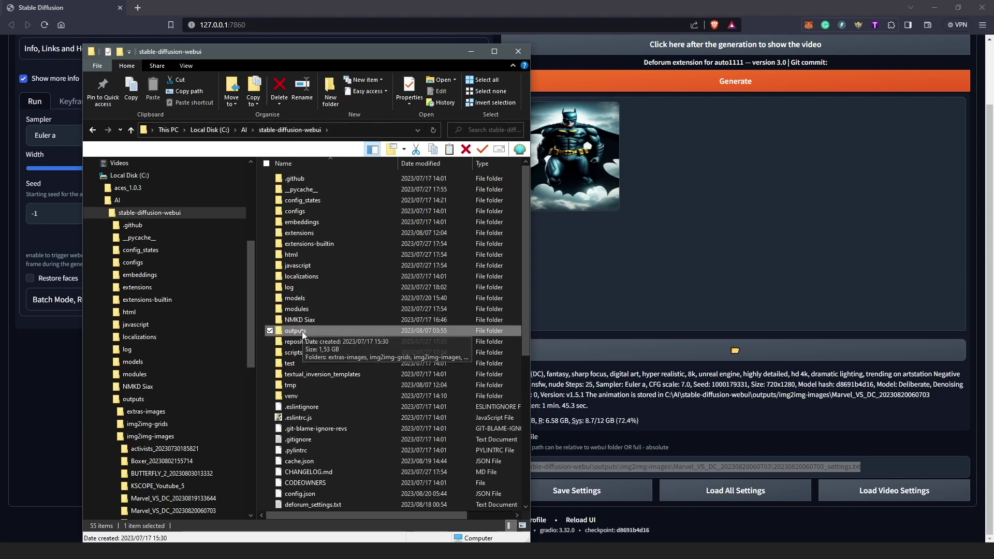
pyautogui.scroll(-8, 320, 296)
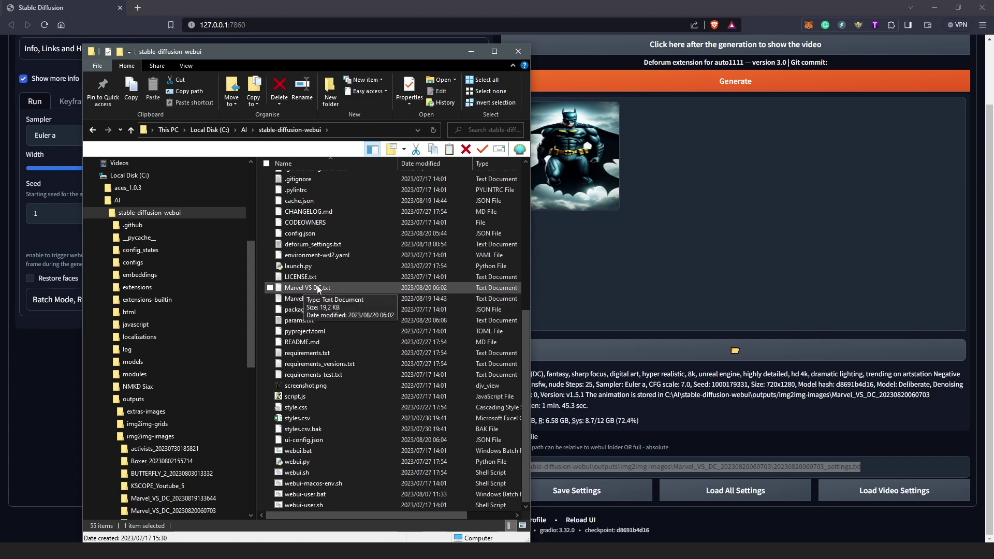
pyautogui.click(471, 52)
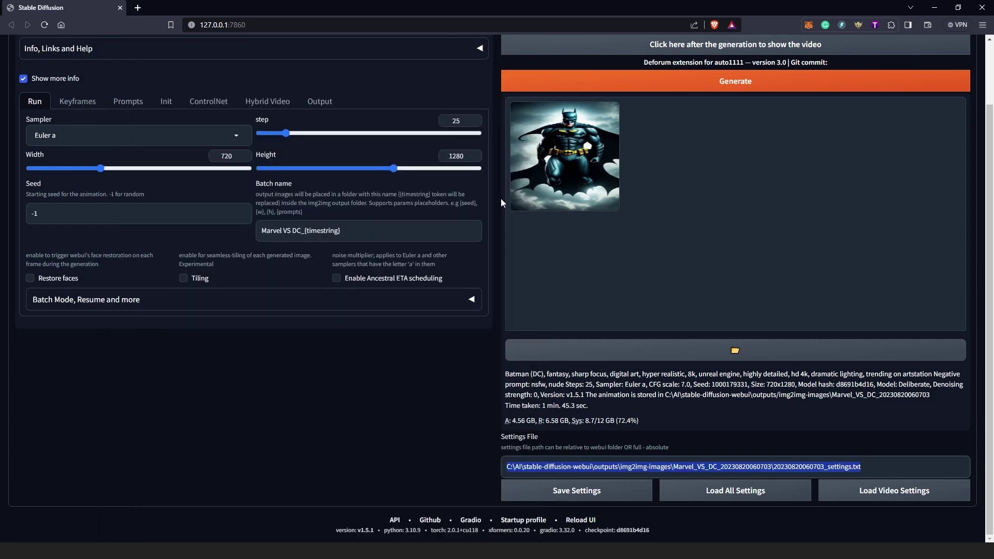
# Scroll the Deforum page back up to the top.
pyautogui.scroll(2, 495, 218)
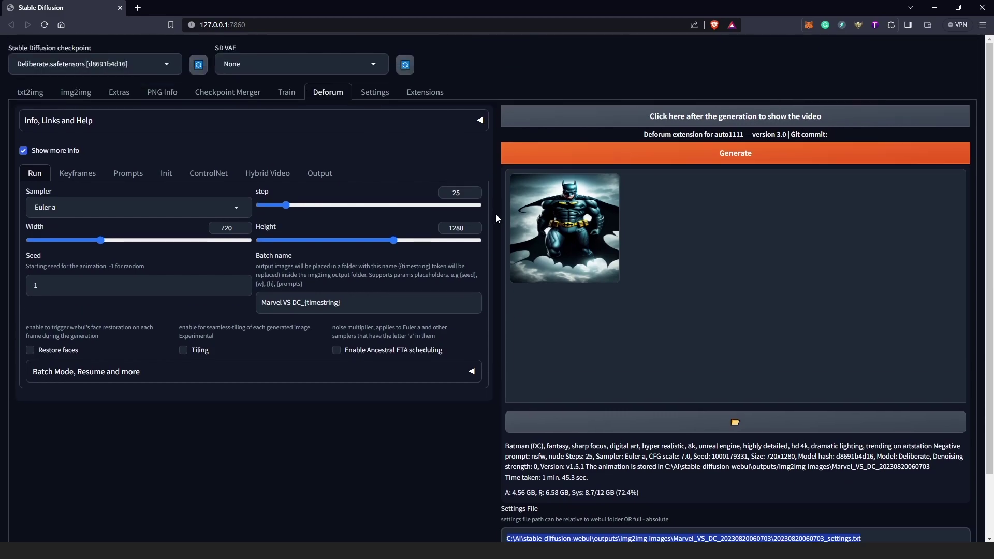